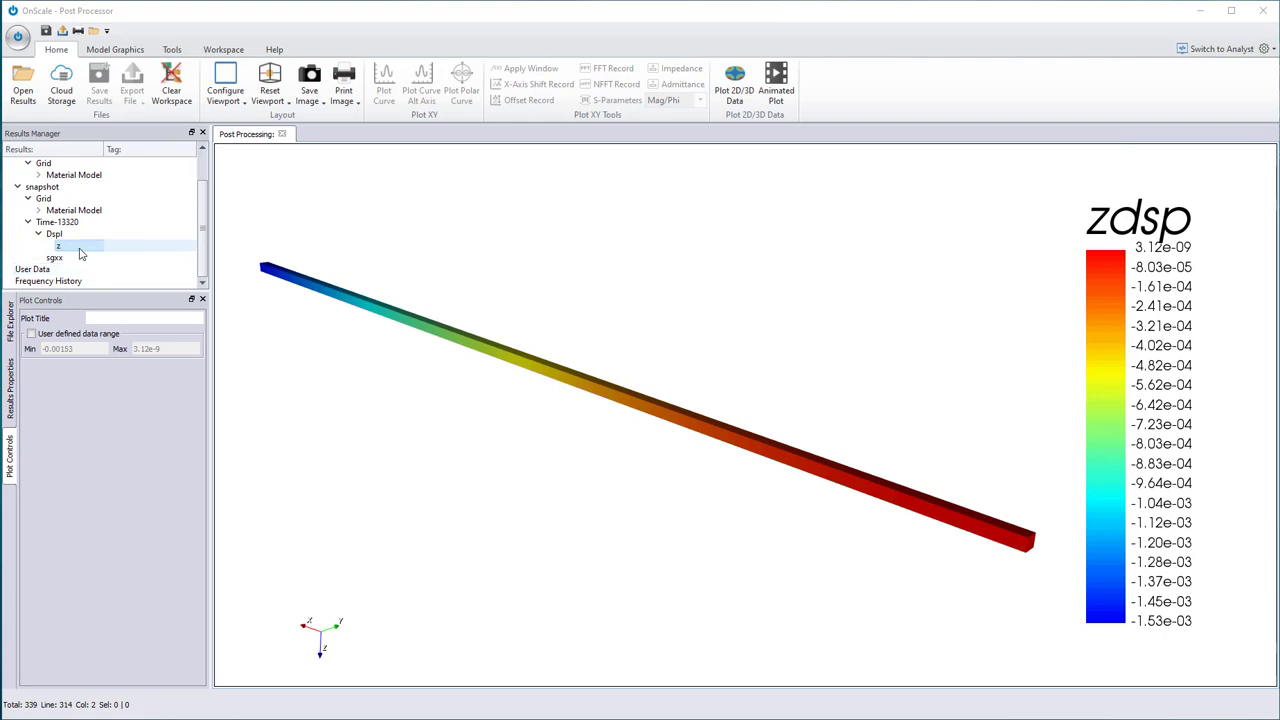
Plot the Time-13320 z-displacement (zdsp) result on the beam.
{"action": "left_click", "coordinate": [80, 247]}
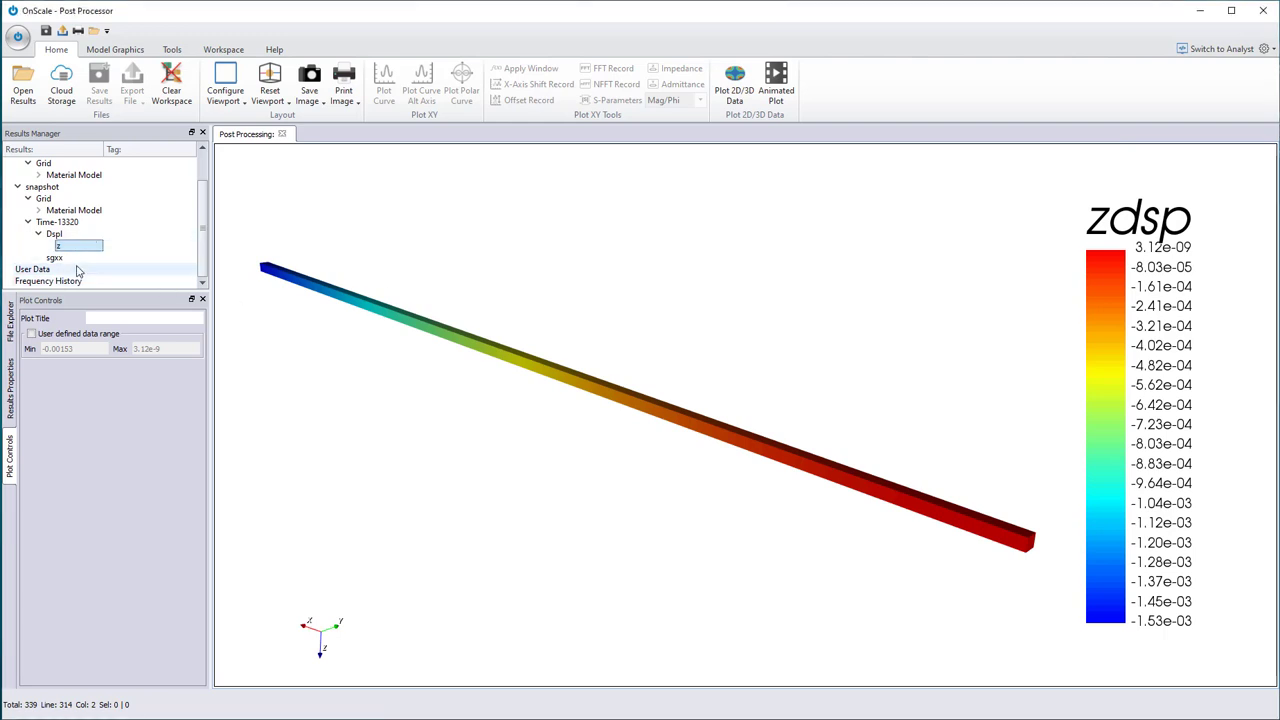
Colour the beam by sgxx stress and zoom in to inspect its end face.
{"action": "left_click", "coordinate": [62, 258]}
{"action": "scroll", "coordinate": [1066, 545], "scroll_direction": "up", "scroll_amount": 2}
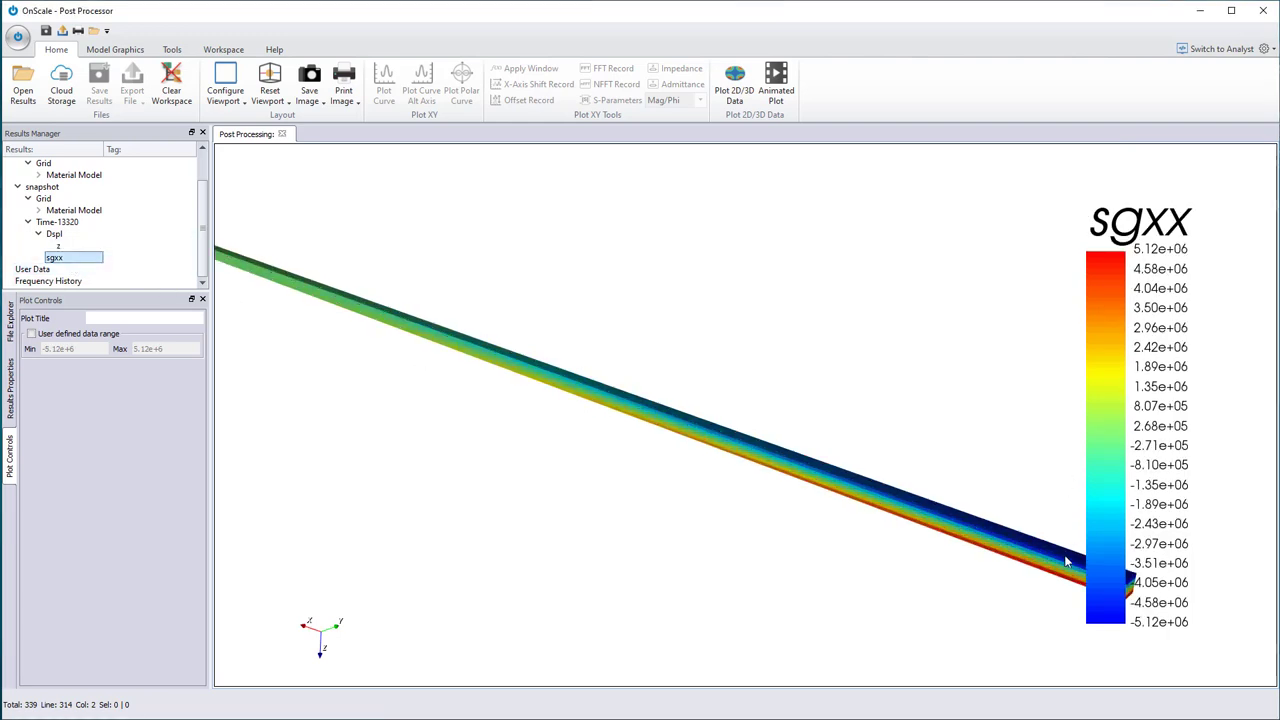
{"action": "left_click_drag", "start_coordinate": [1064, 556], "coordinate": [925, 458]}
{"action": "scroll", "coordinate": [929, 445], "scroll_direction": "up", "scroll_amount": 5}
{"action": "left_click_drag", "start_coordinate": [1051, 363], "coordinate": [934, 354]}
{"action": "scroll", "coordinate": [904, 406], "scroll_direction": "up", "scroll_amount": 2}
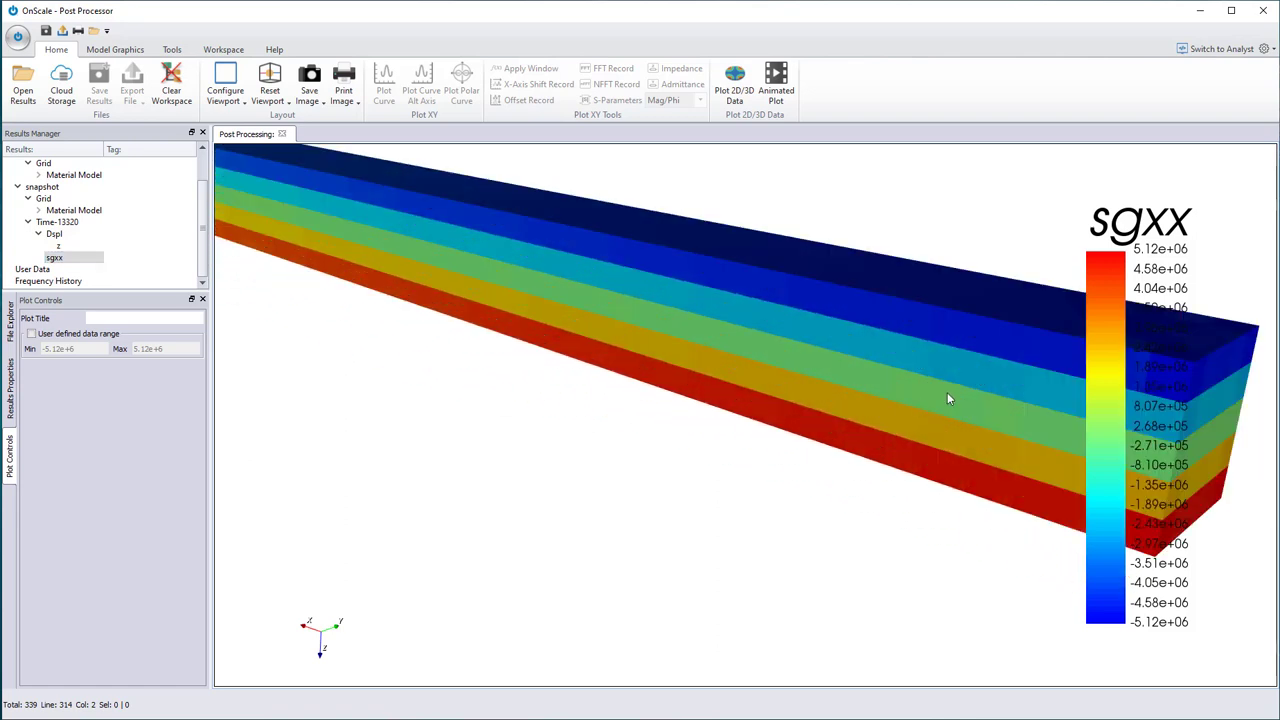
{"action": "left_click_drag", "start_coordinate": [951, 397], "coordinate": [883, 383]}
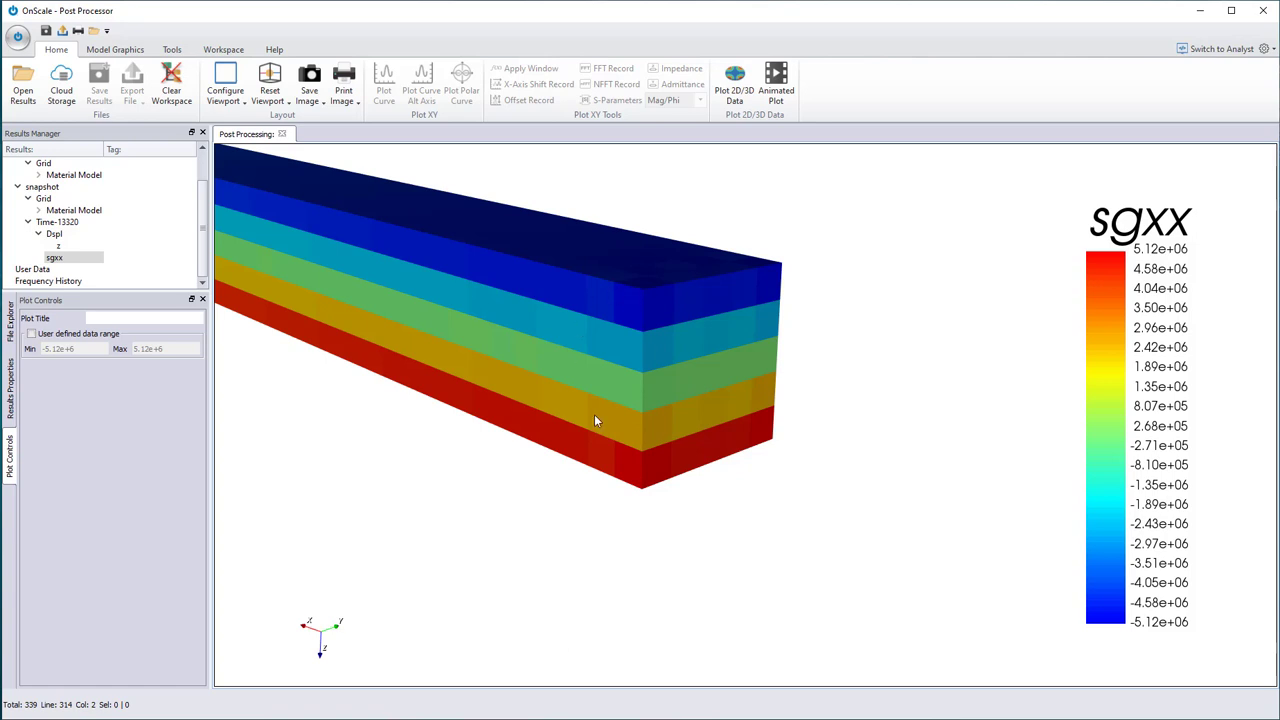
Zoom back out and bring the whole beam back into view.
{"action": "scroll", "coordinate": [564, 418], "scroll_direction": "down", "scroll_amount": 5}
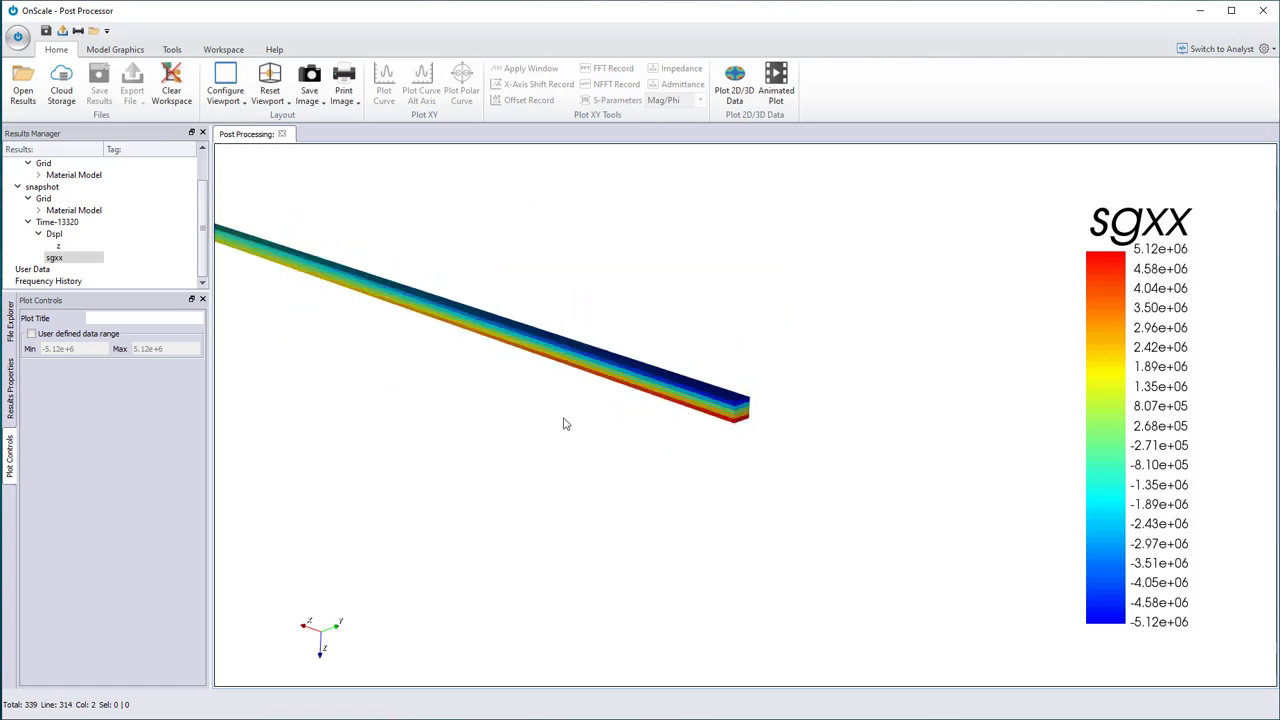
{"action": "middle_click_drag", "start_coordinate": [495, 330], "coordinate": [636, 373]}
{"action": "scroll", "coordinate": [635, 372], "scroll_direction": "up", "scroll_amount": 5}
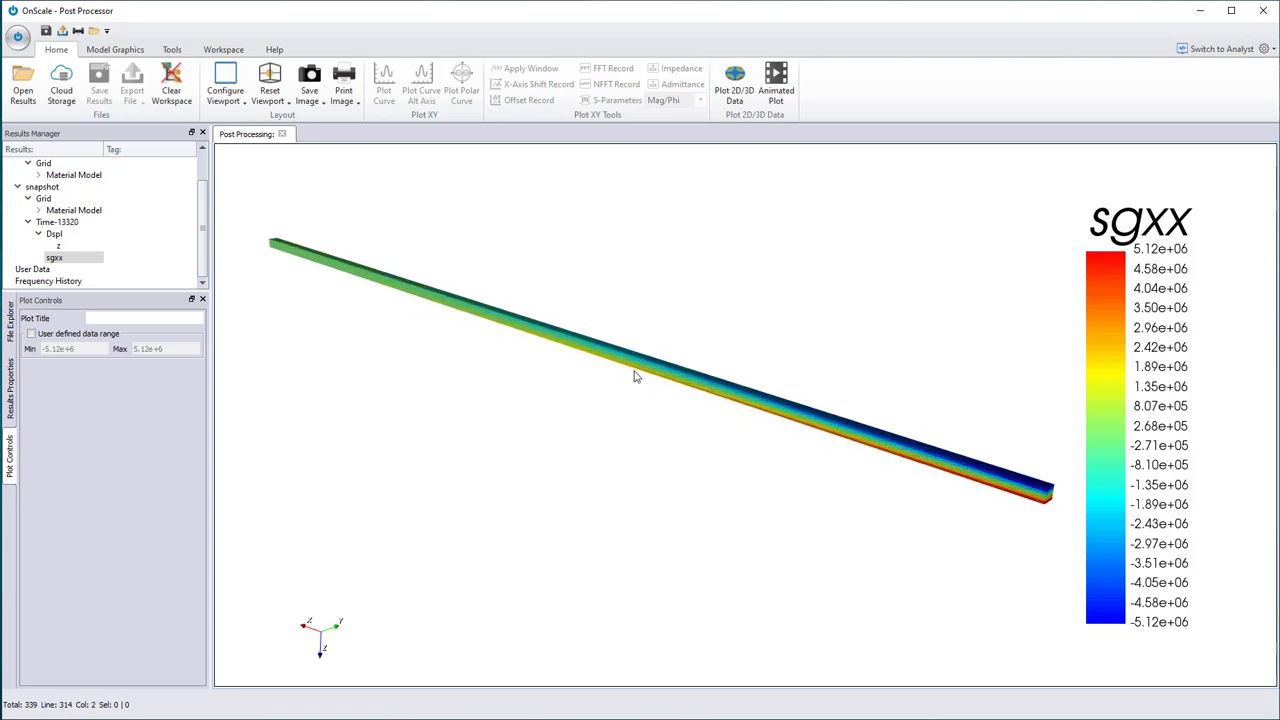
{"action": "scroll", "coordinate": [634, 376], "scroll_direction": "down", "scroll_amount": 4}
{"action": "scroll", "coordinate": [634, 375], "scroll_direction": "up", "scroll_amount": 3}
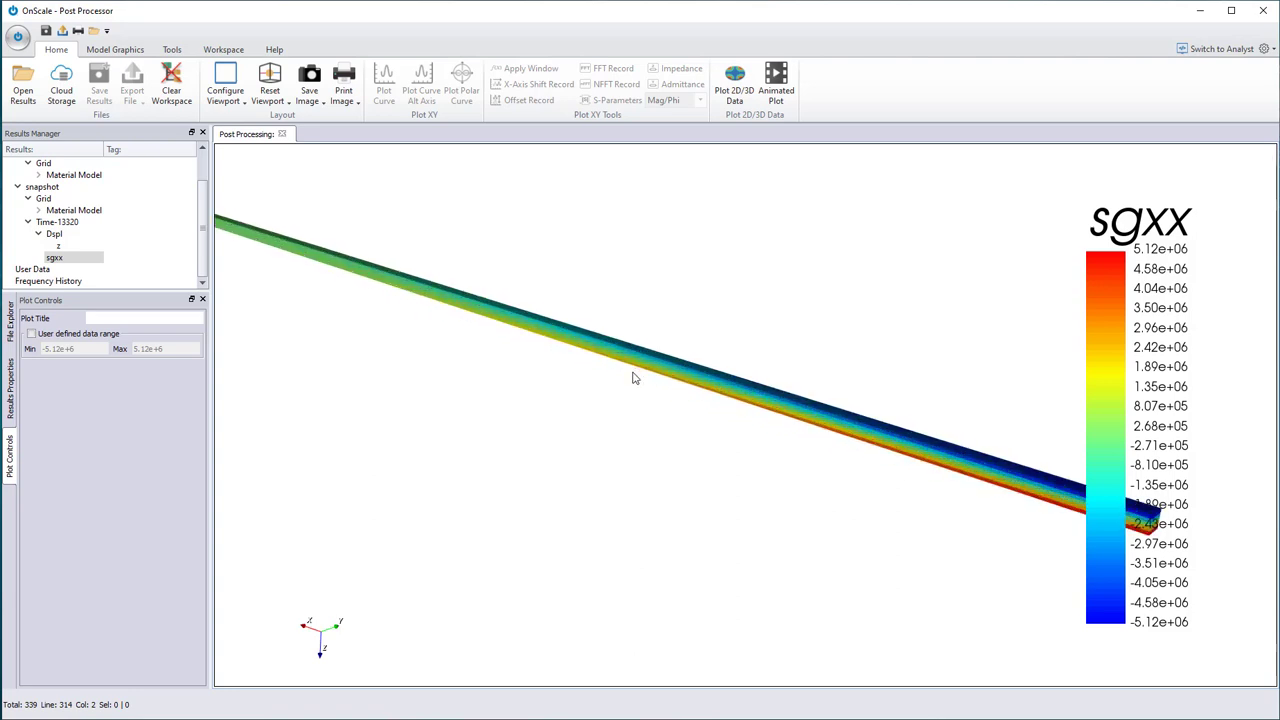
{"action": "scroll", "coordinate": [631, 378], "scroll_direction": "down", "scroll_amount": 2}
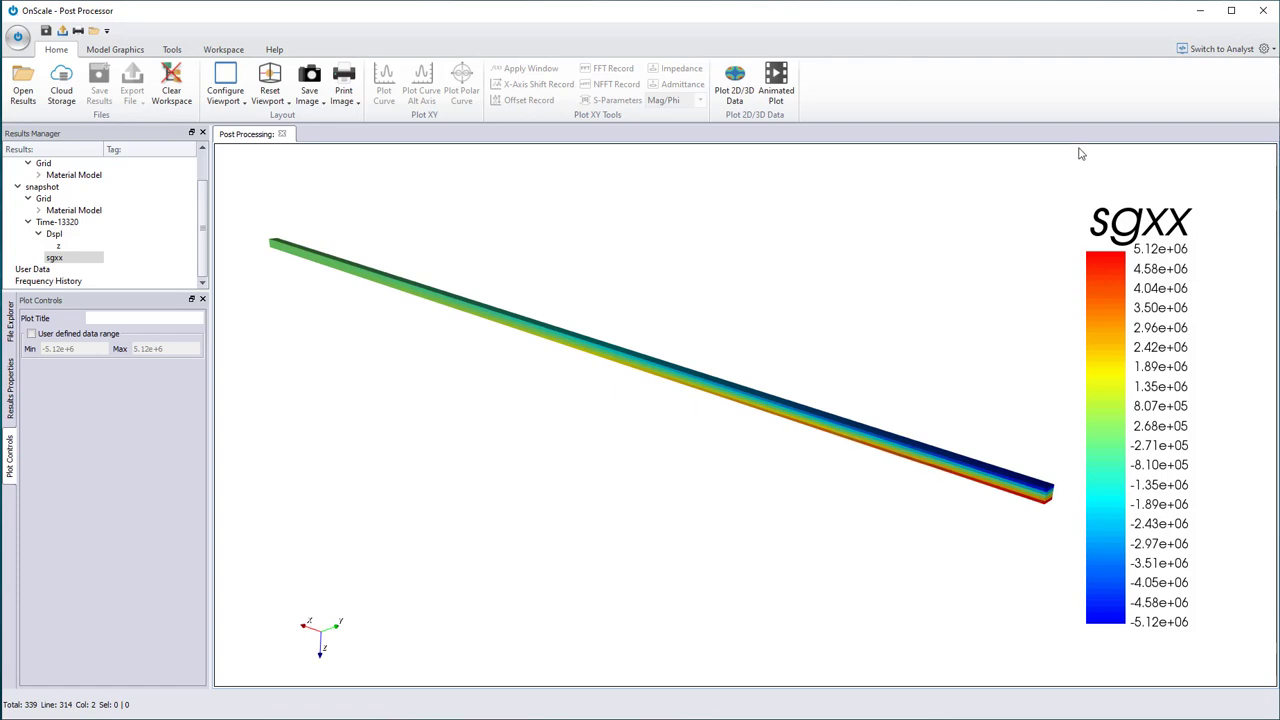
{"action": "left_click", "coordinate": [1215, 49]}
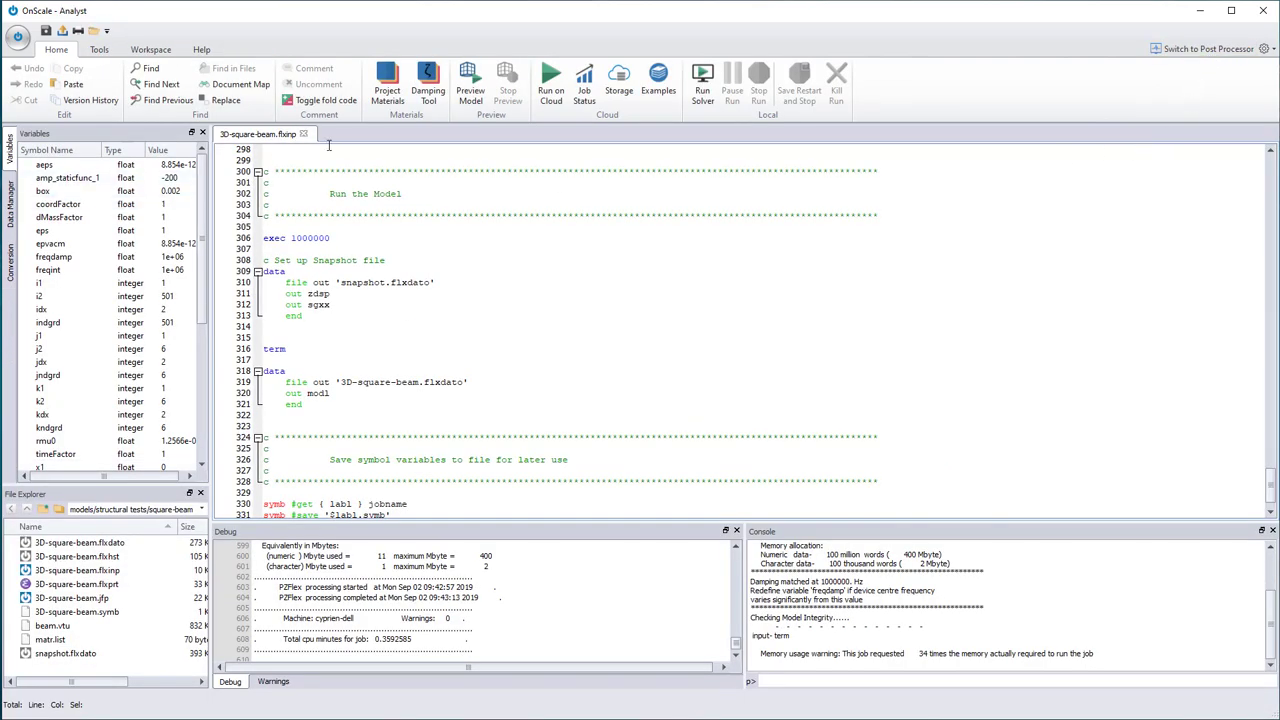
{"action": "left_click", "coordinate": [503, 323]}
{"action": "scroll", "coordinate": [504, 325], "scroll_direction": "down", "scroll_amount": 1}
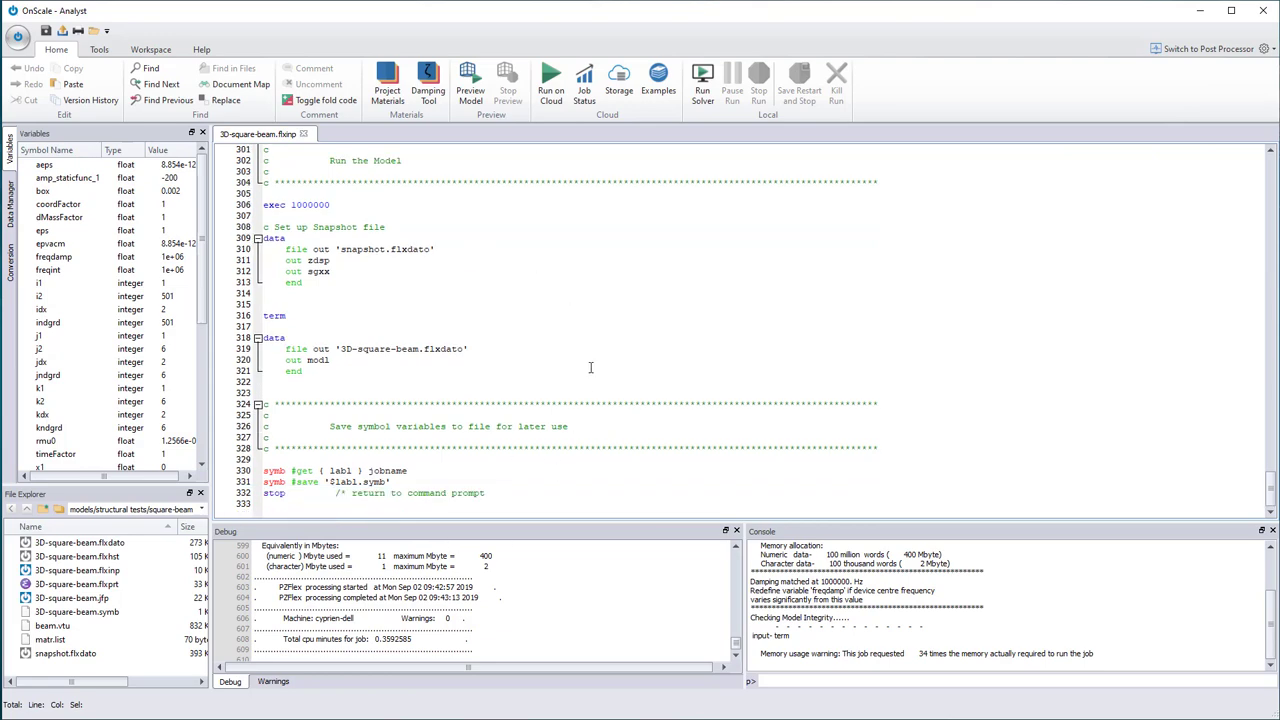
{"action": "scroll", "coordinate": [616, 428], "scroll_direction": "up", "scroll_amount": 5}
{"action": "scroll", "coordinate": [616, 428], "scroll_direction": "up", "scroll_amount": 11}
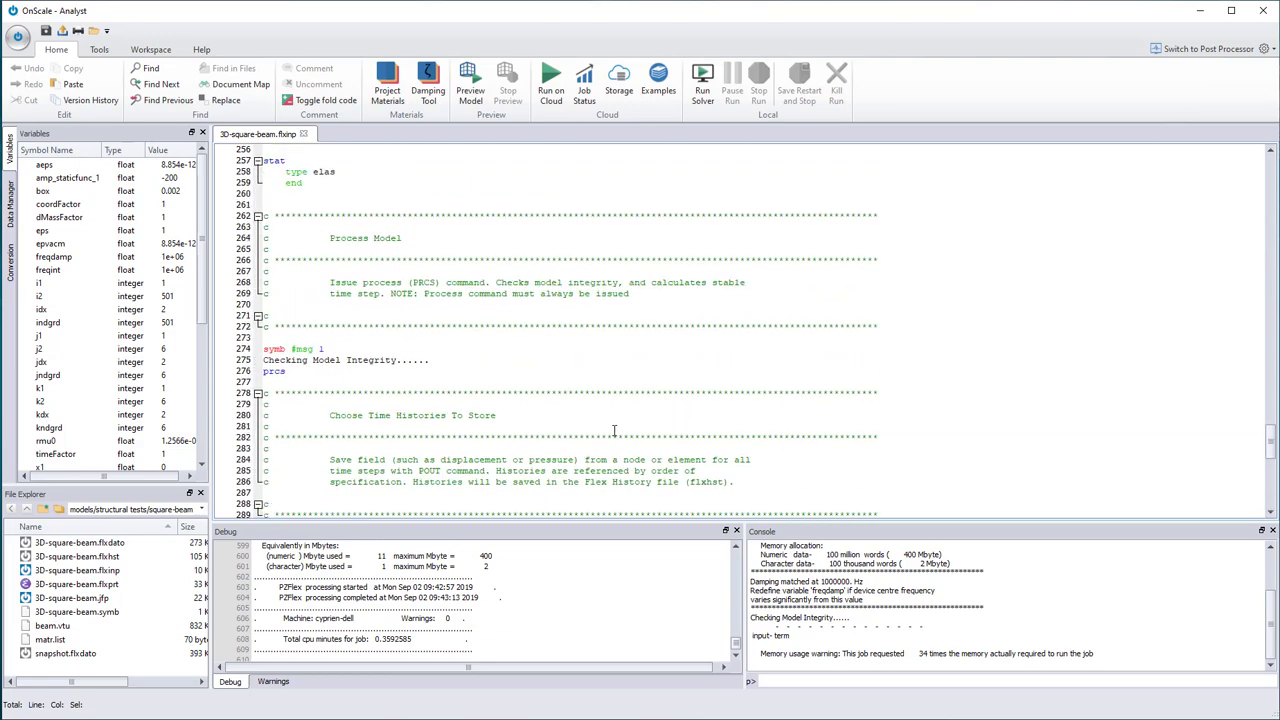
{"action": "scroll", "coordinate": [612, 433], "scroll_direction": "down", "scroll_amount": 9}
{"action": "scroll", "coordinate": [612, 433], "scroll_direction": "down", "scroll_amount": 7}
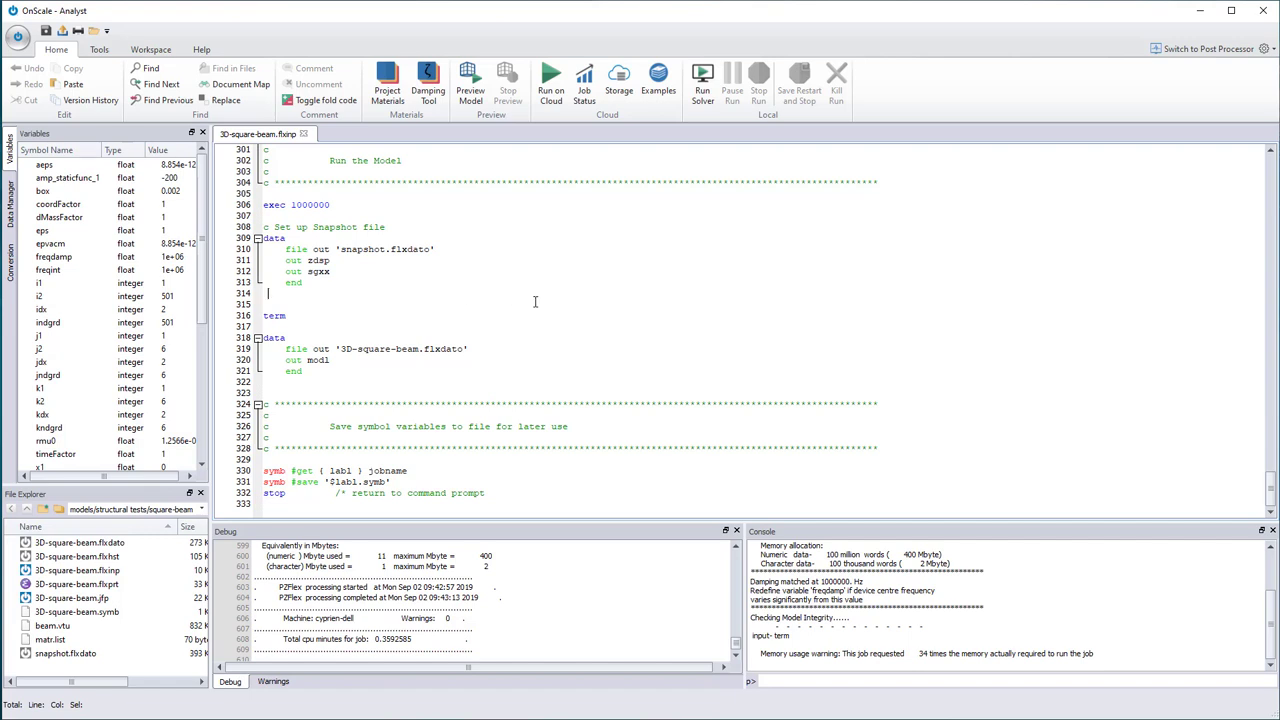
{"action": "scroll", "coordinate": [363, 343], "scroll_direction": "up", "scroll_amount": 1}
{"action": "scroll", "coordinate": [363, 343], "scroll_direction": "down", "scroll_amount": 1}
{"action": "left_click_drag", "start_coordinate": [305, 293], "coordinate": [256, 239]}
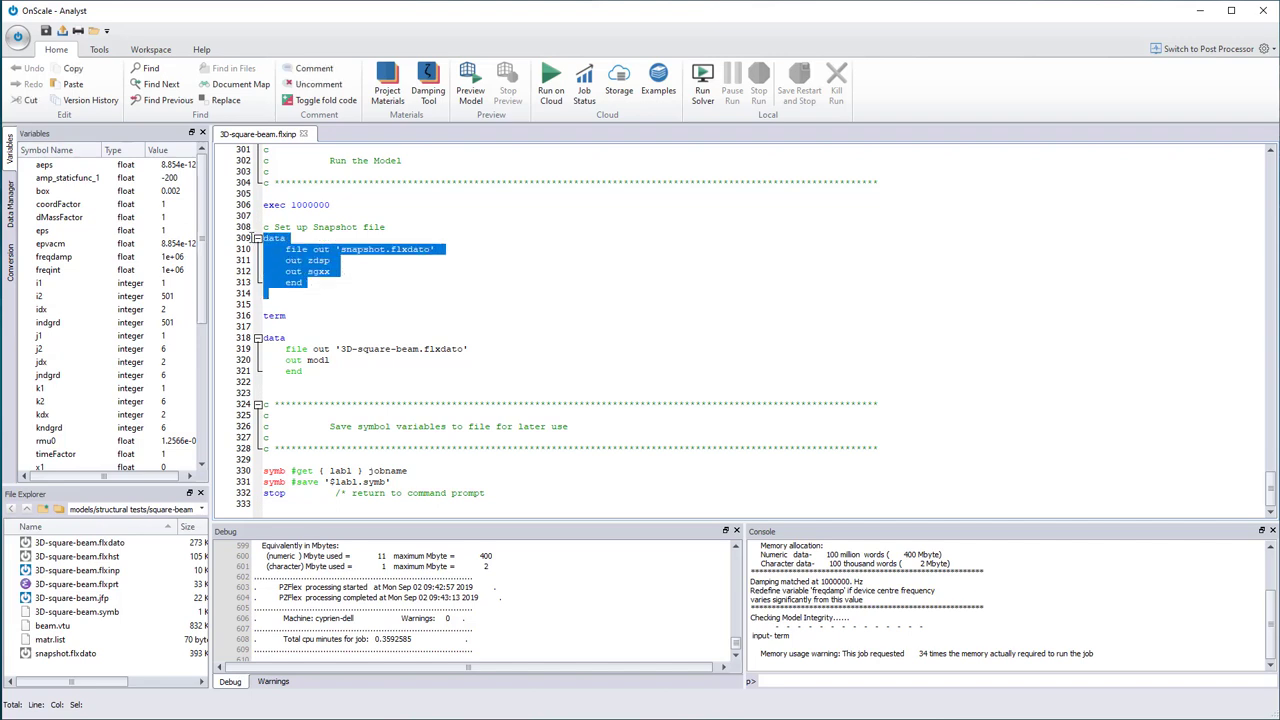
{"action": "left_click", "coordinate": [306, 246]}
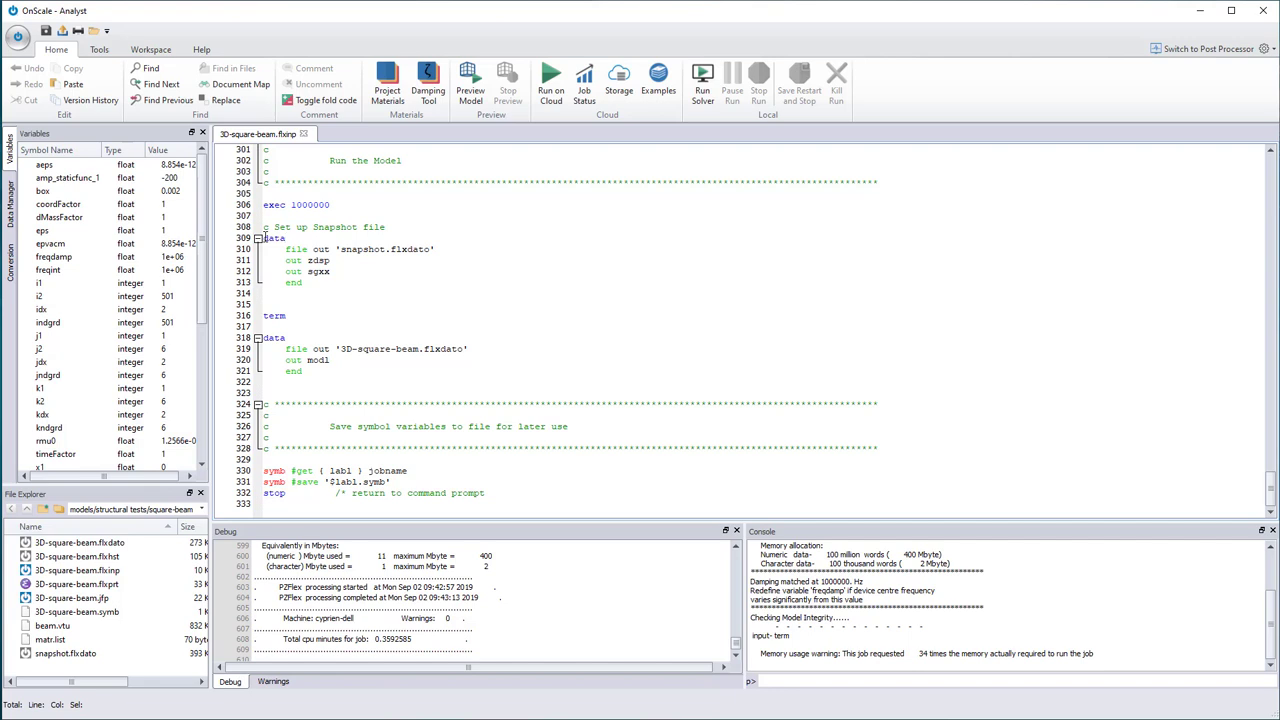
{"action": "left_click_drag", "start_coordinate": [265, 238], "coordinate": [302, 283]}
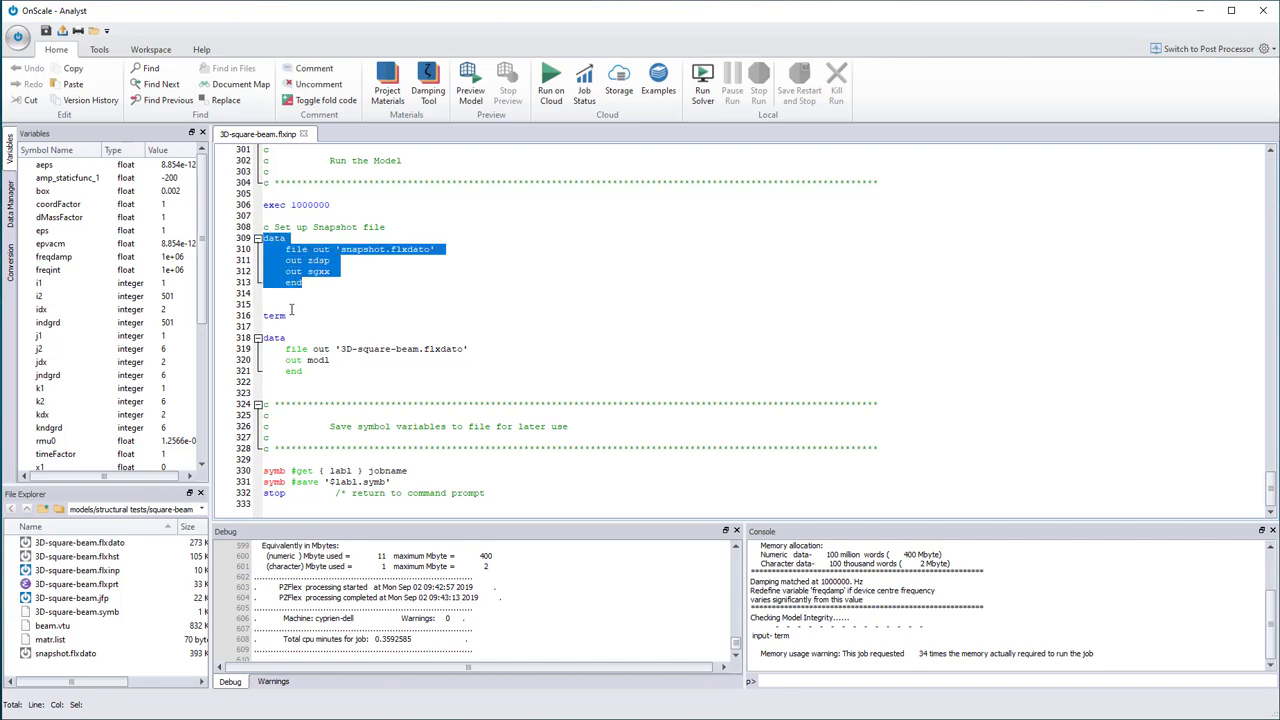
Start a new data block after line 314 writing to beam.vtu in prvu format.
{"action": "left_click", "coordinate": [407, 297]}
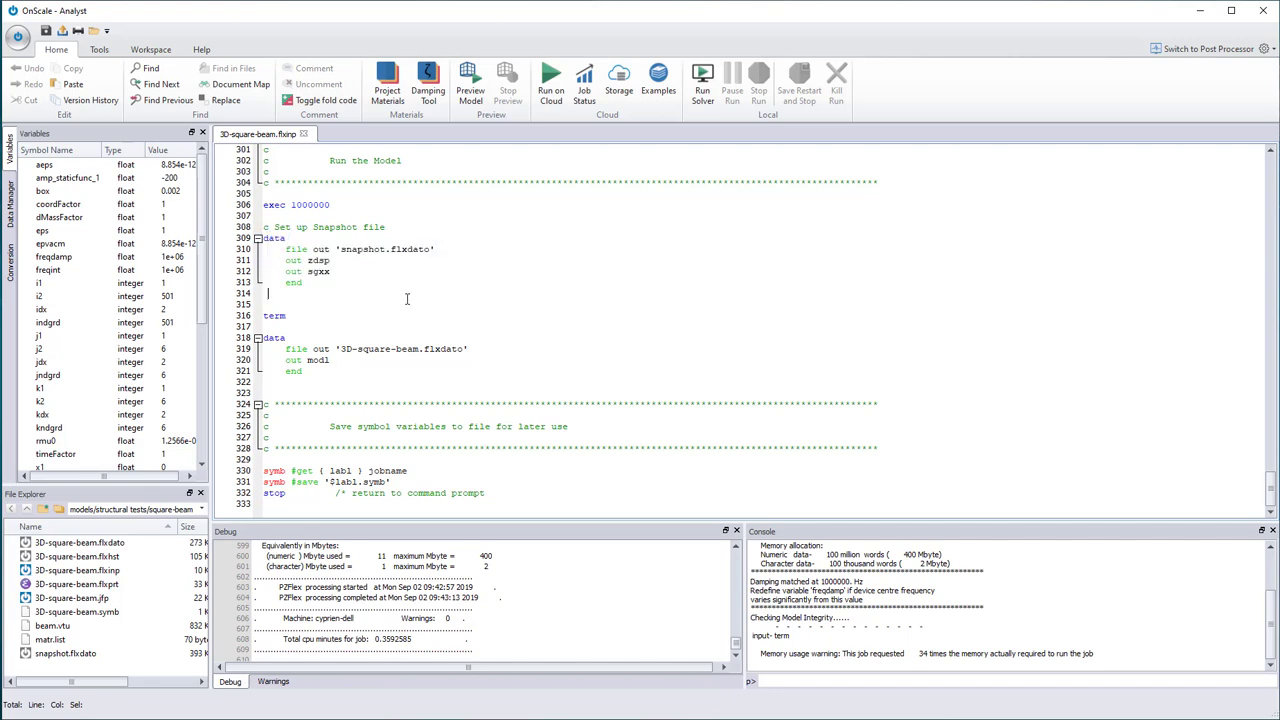
{"action": "key", "text": "BackSpace"}
{"action": "key", "text": "Return"}
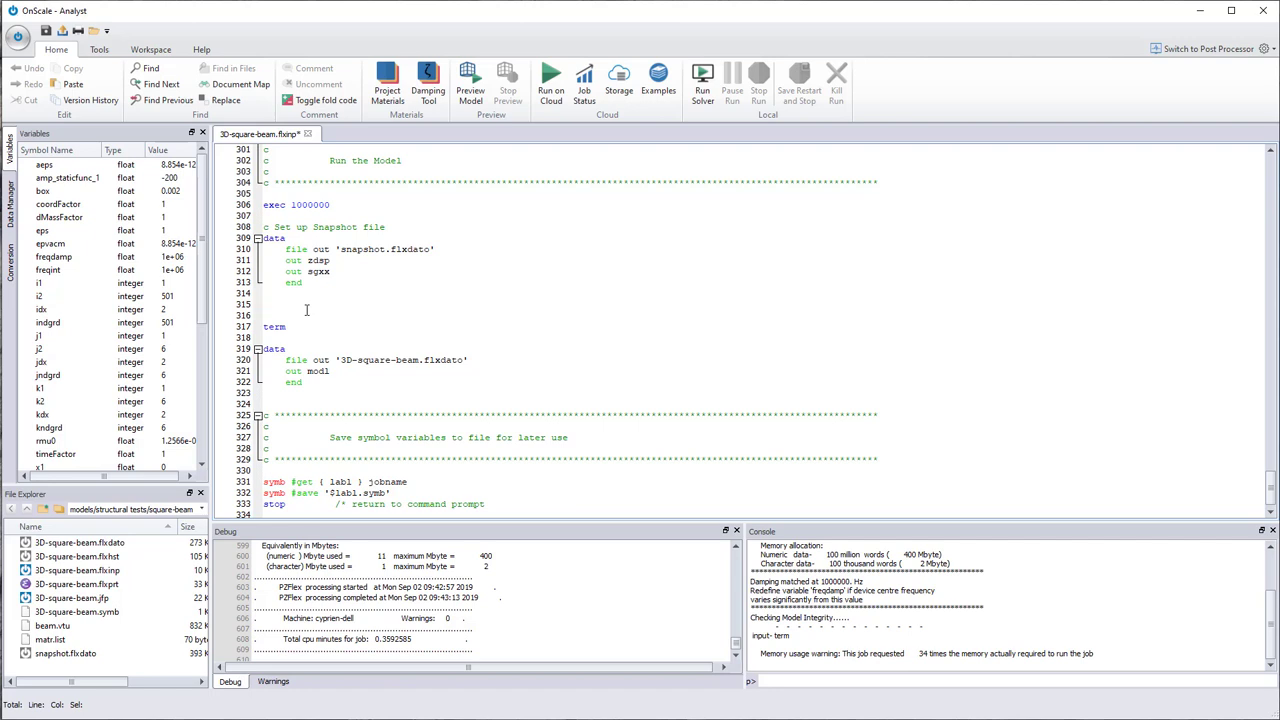
{"action": "type", "text": "data"}
{"action": "key", "text": "Return"}
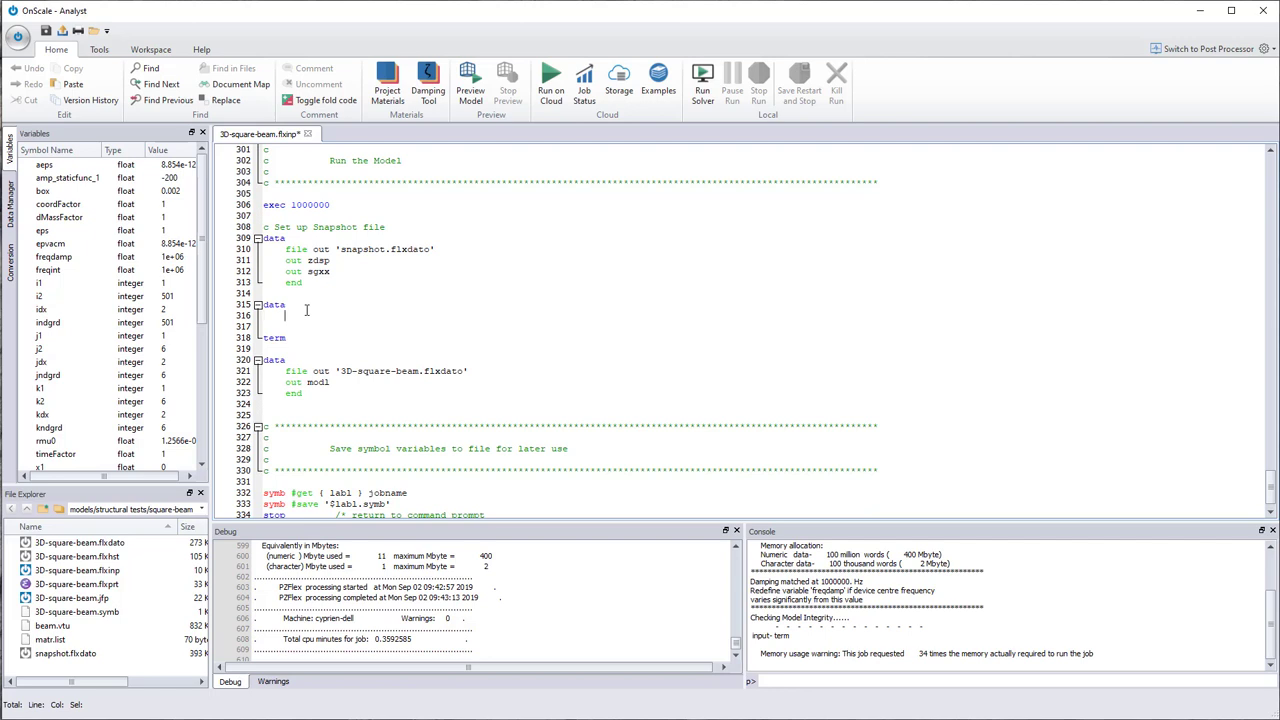
{"action": "type", "text": "file out"}
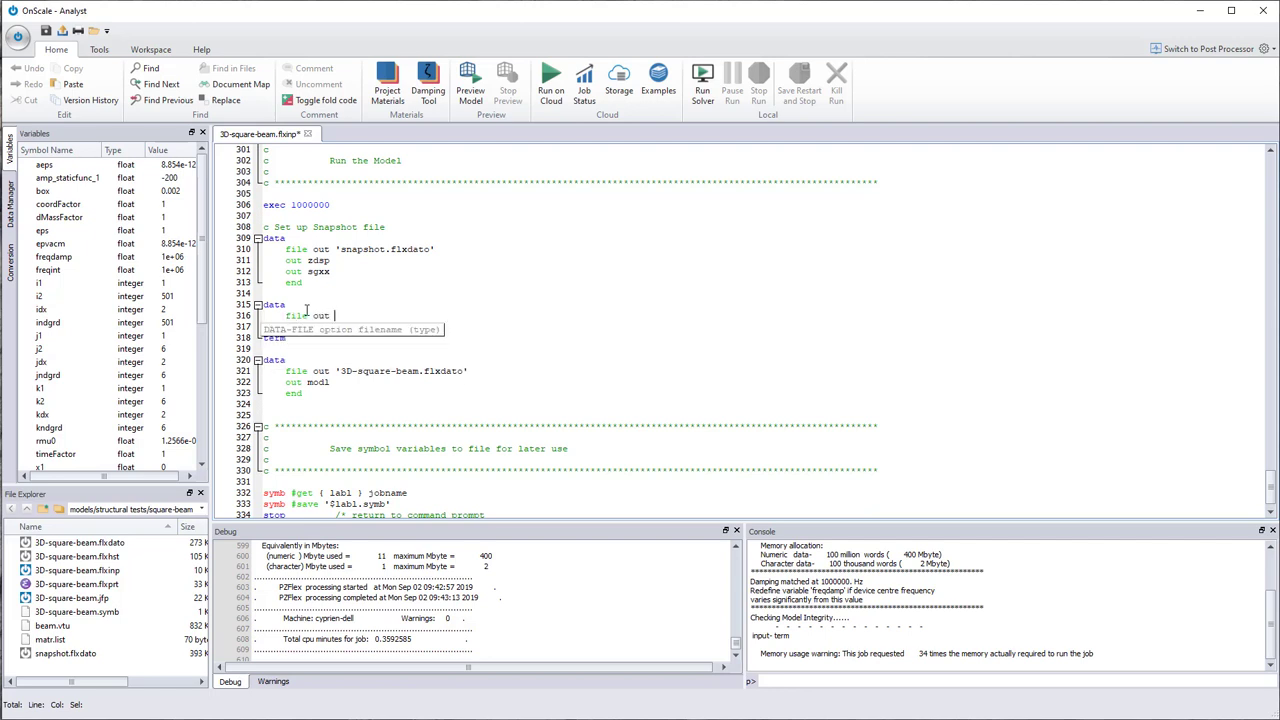
{"action": "type", "text": " beam.vtu"}
{"action": "key", "text": "Return"}
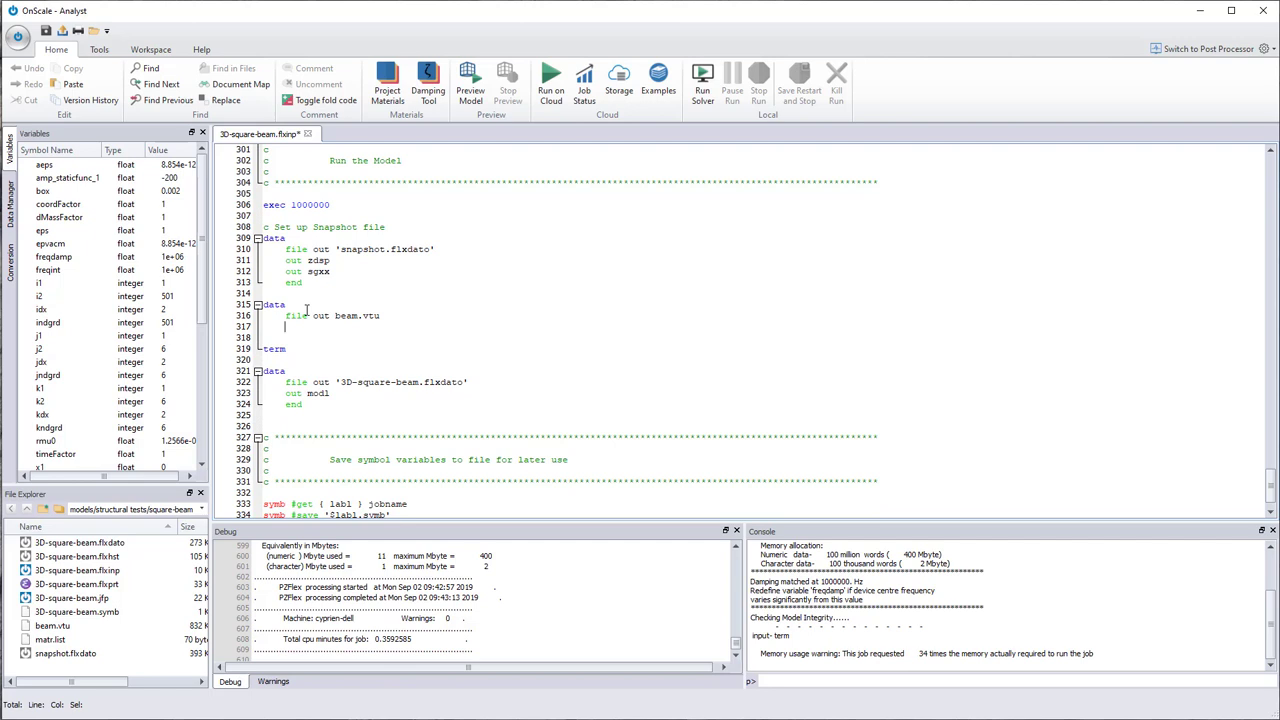
{"action": "type", "text": "form"}
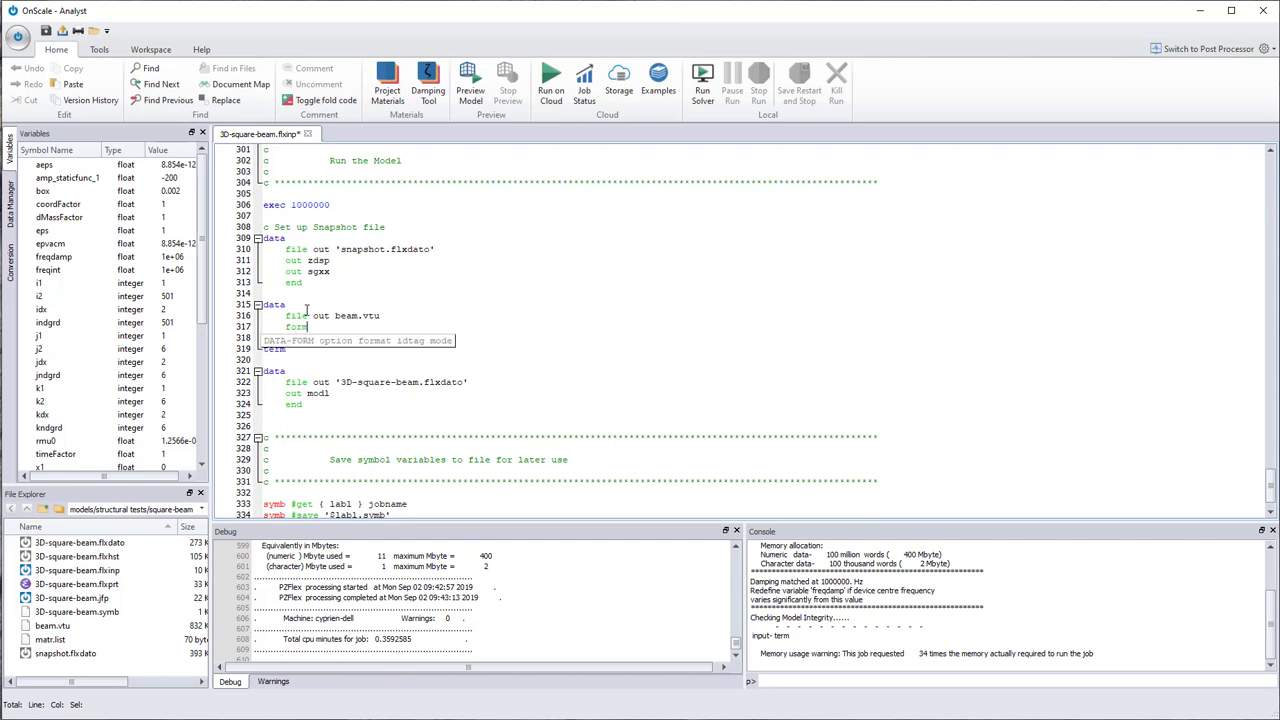
{"action": "type", "text": " out prvu"}
Output zdsp and sgxx, close the block with end, and save the input file.
{"action": "key", "text": "Return"}
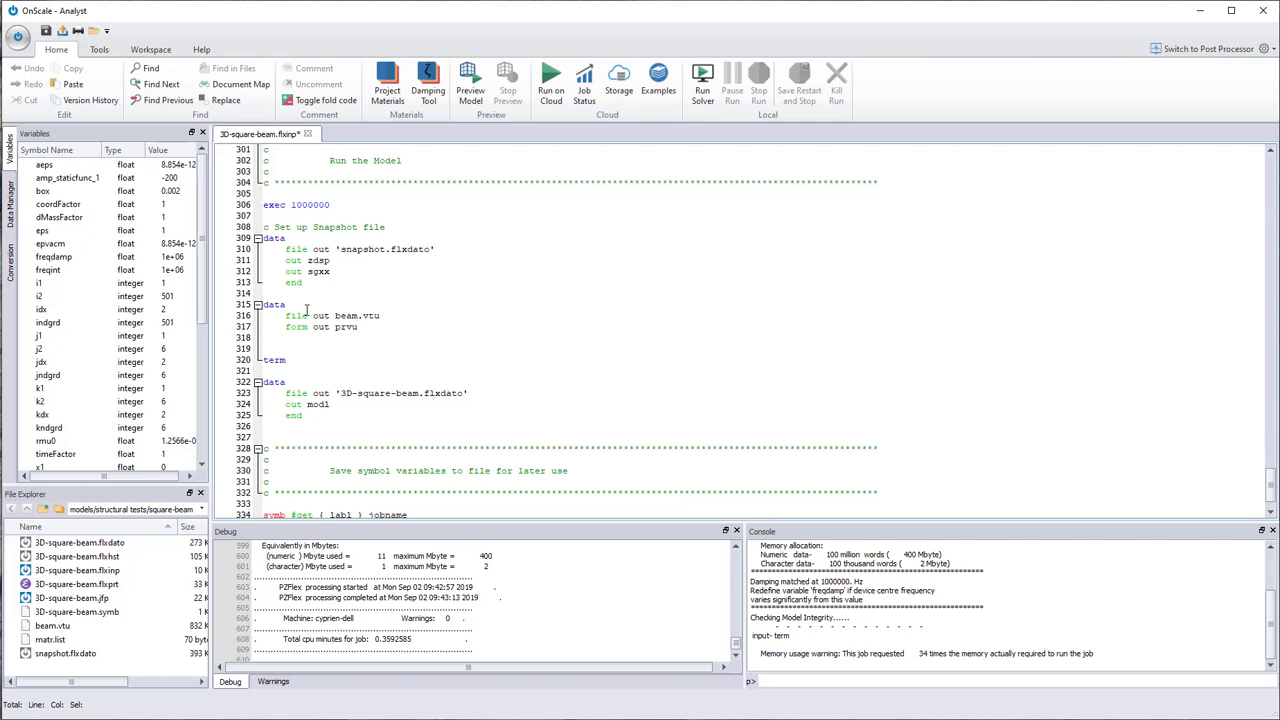
{"action": "type", "text": "out "}
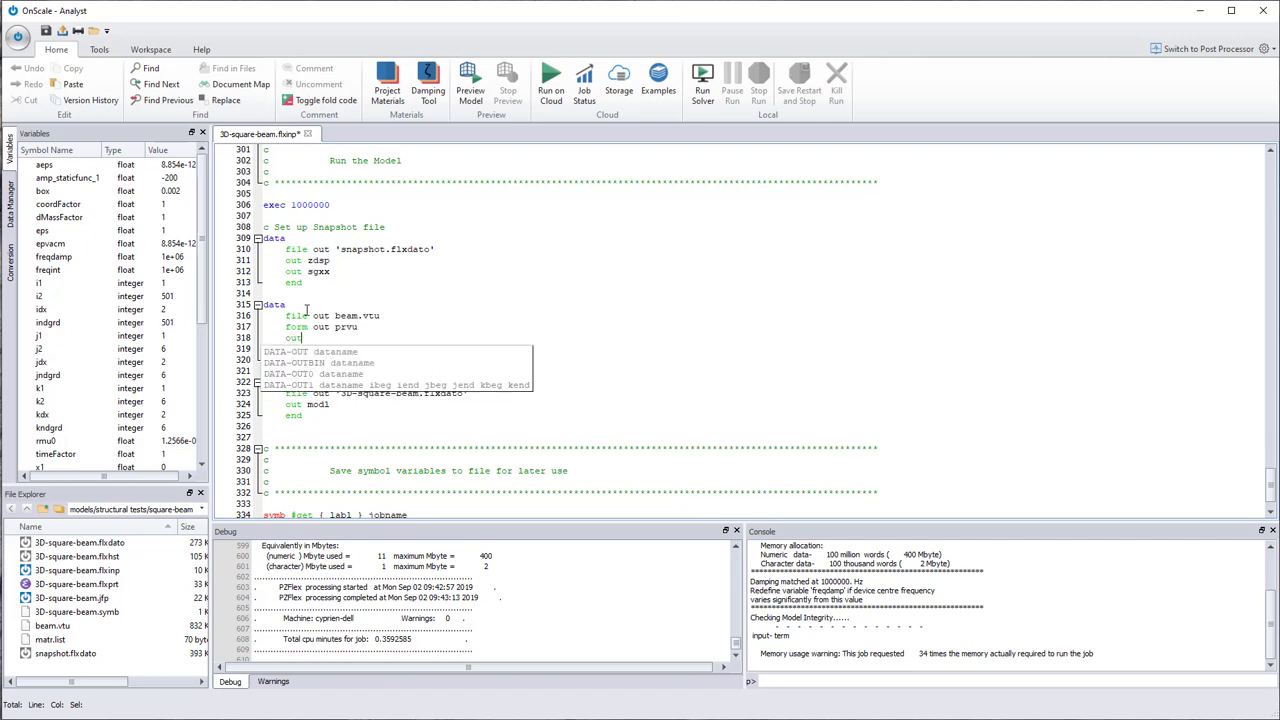
{"action": "type", "text": "zdsp"}
{"action": "key", "text": "Return"}
{"action": "type", "text": "out"}
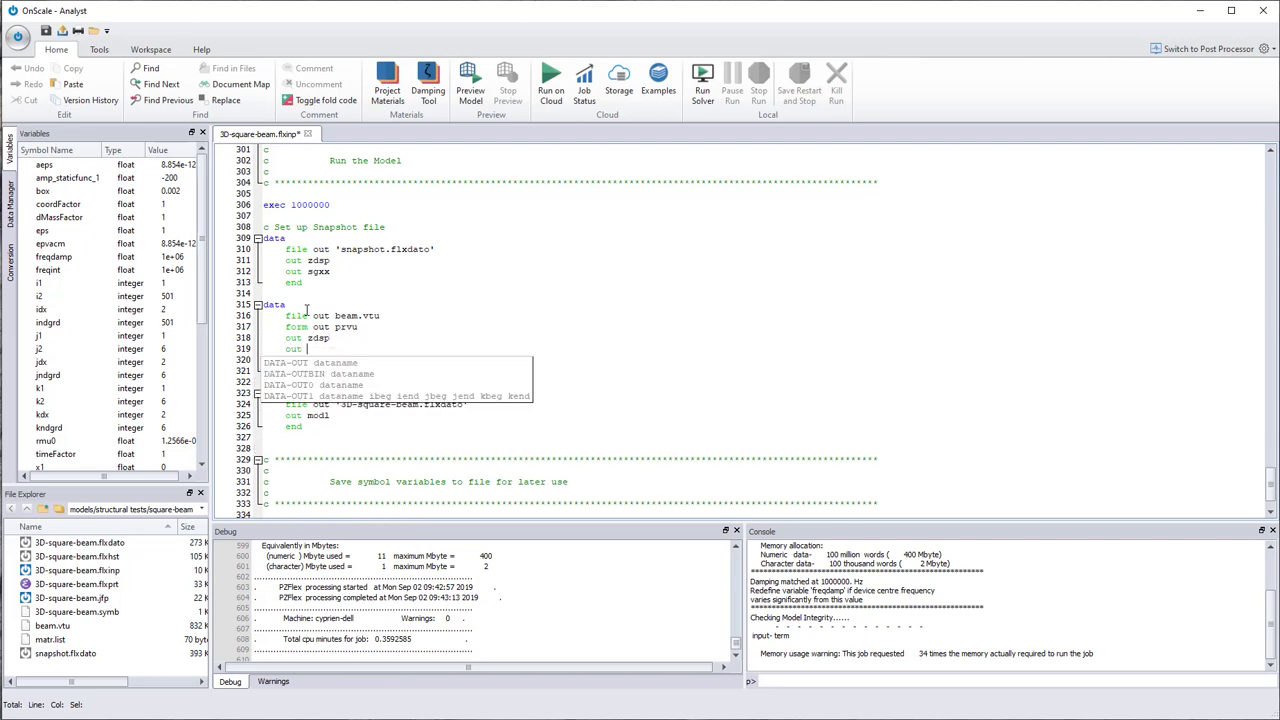
{"action": "type", "text": " sgxx"}
{"action": "key", "text": "Return"}
{"action": "type", "text": "end"}
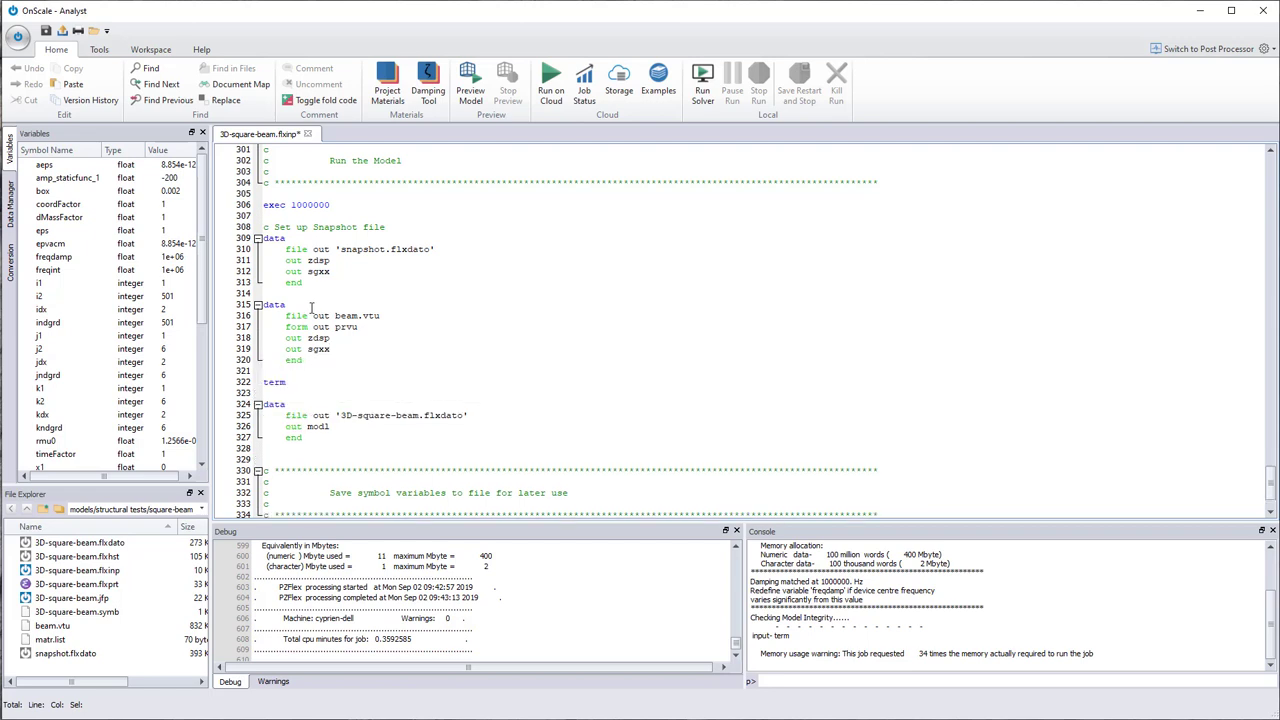
{"action": "key", "text": "ctrl+s"}
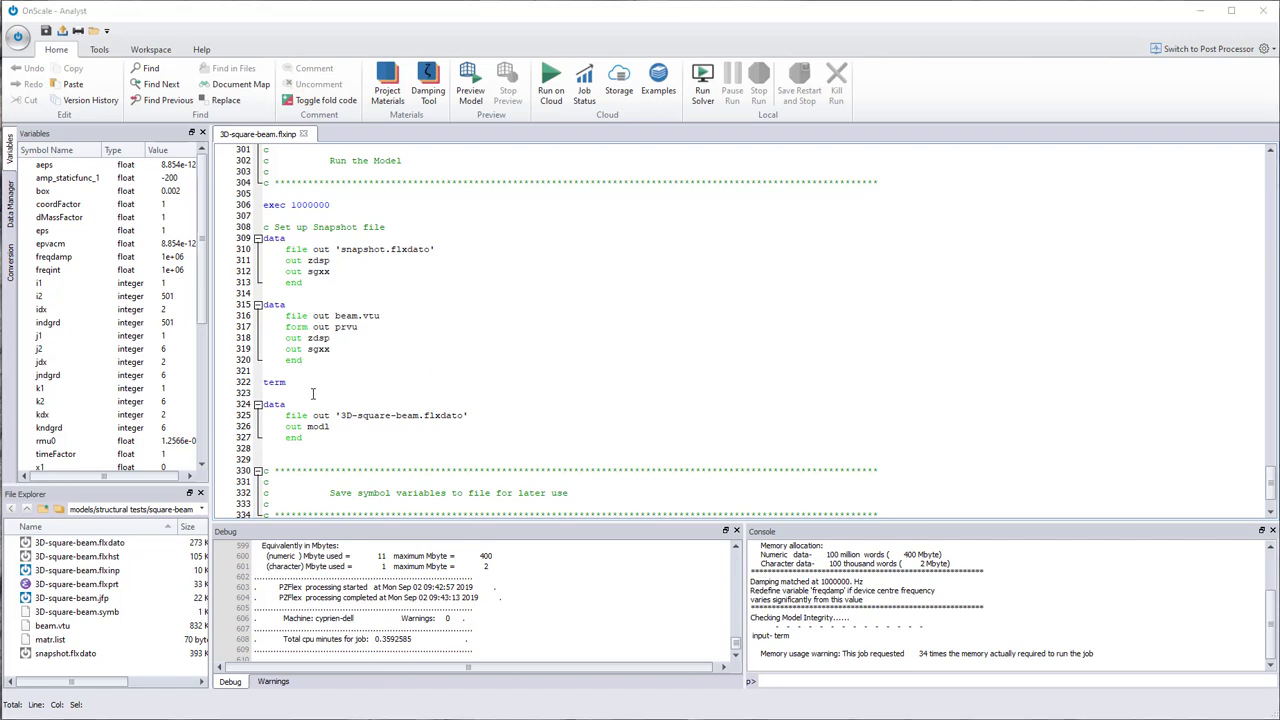
In the square-beam folder, select beam.vtu, then bring up the folder's context menu.
{"action": "key", "text": "alt+Tab"}
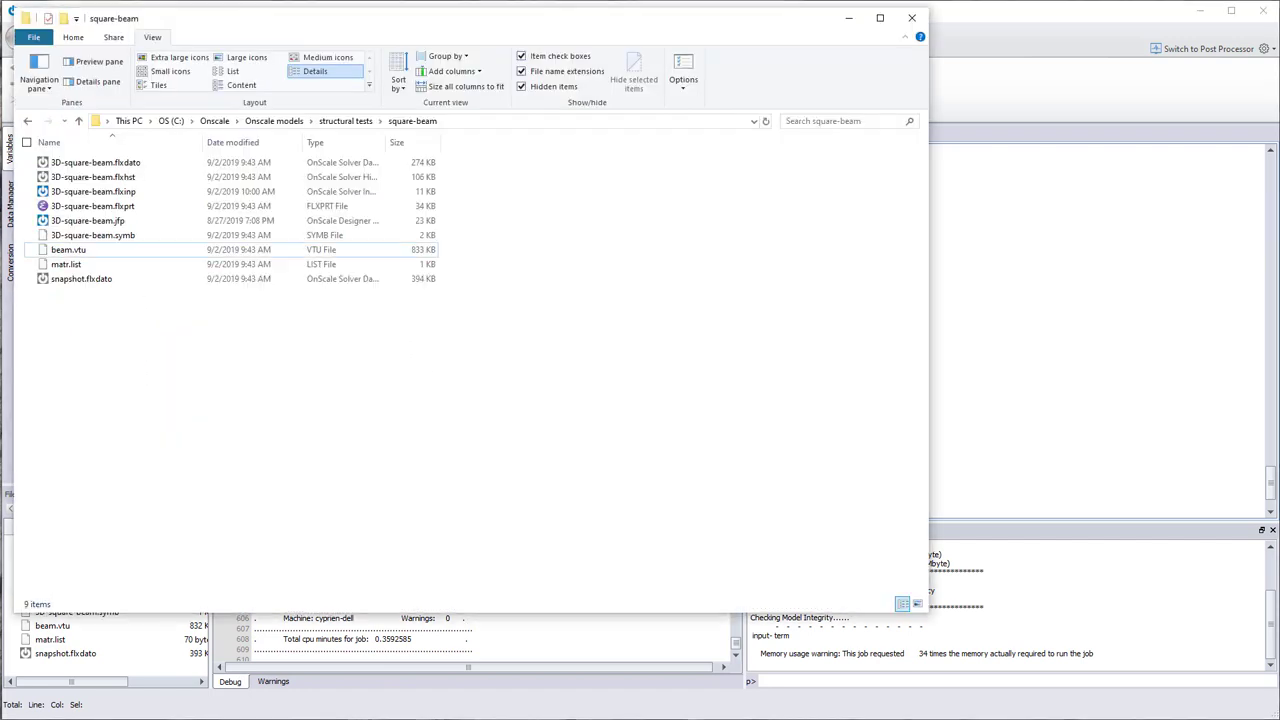
{"action": "left_click", "coordinate": [100, 250]}
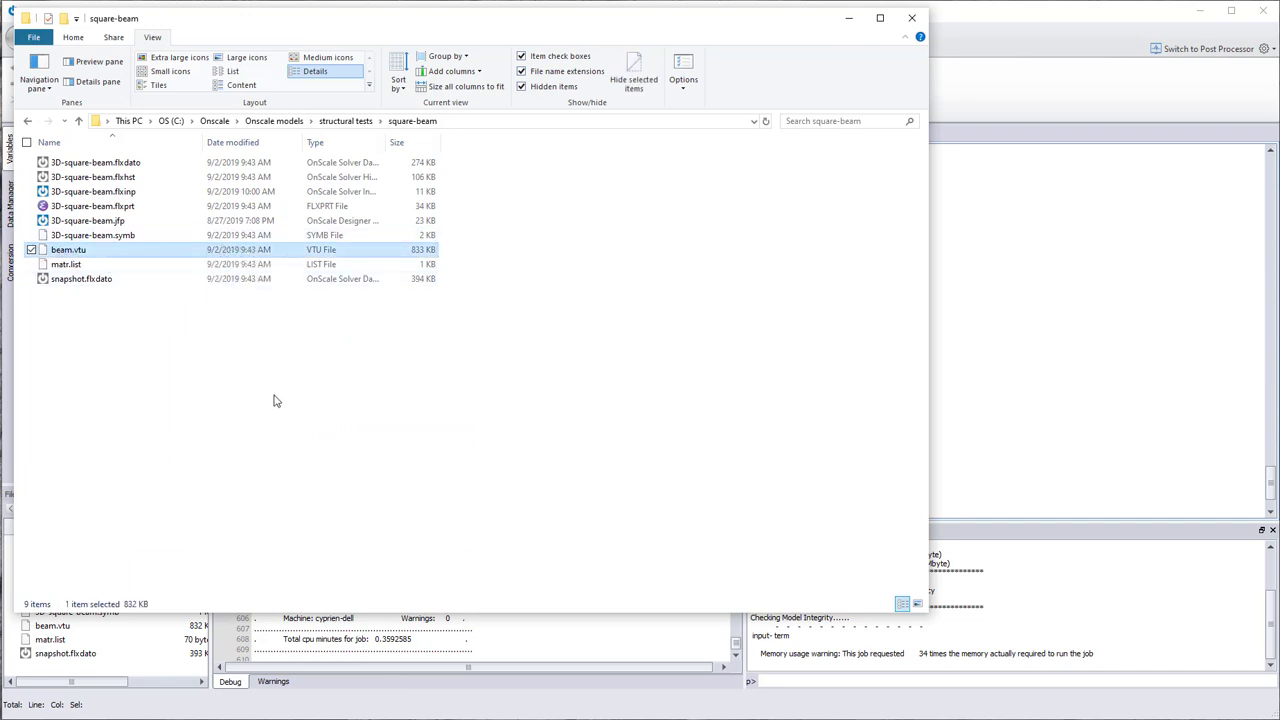
{"action": "right_click", "coordinate": [213, 367]}
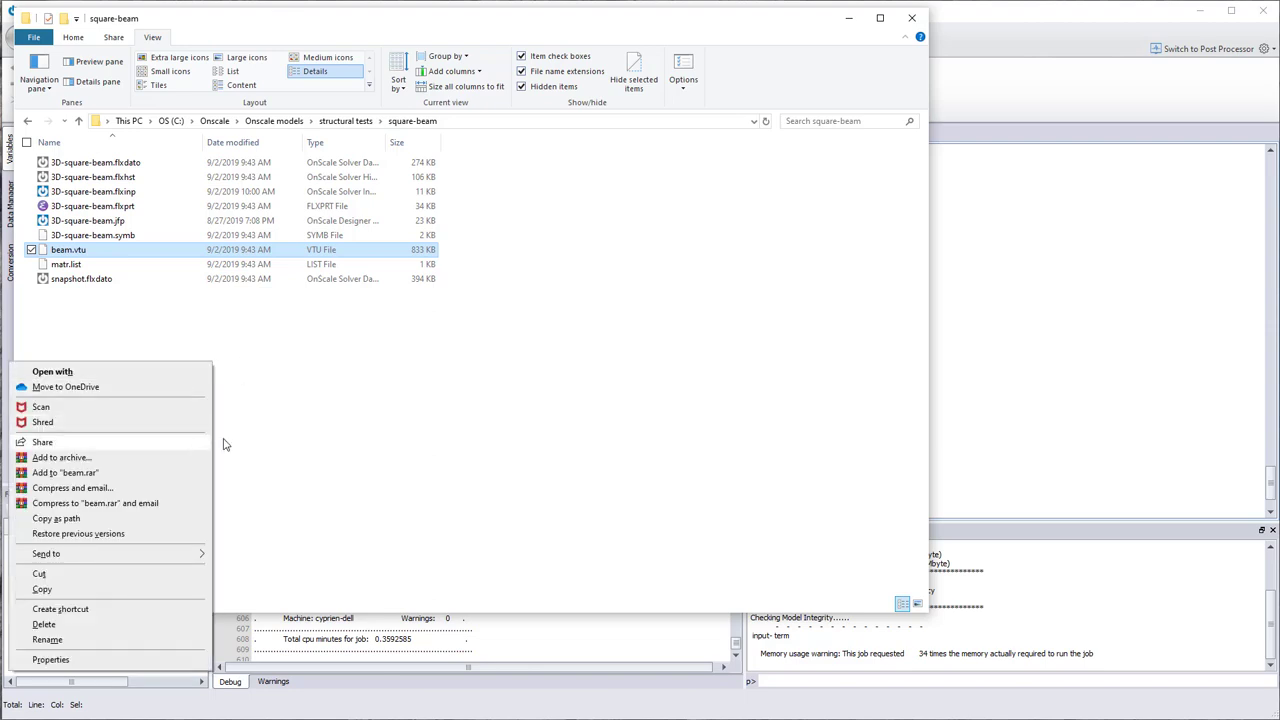
{"action": "left_click", "coordinate": [305, 350]}
{"action": "right_click", "coordinate": [305, 350]}
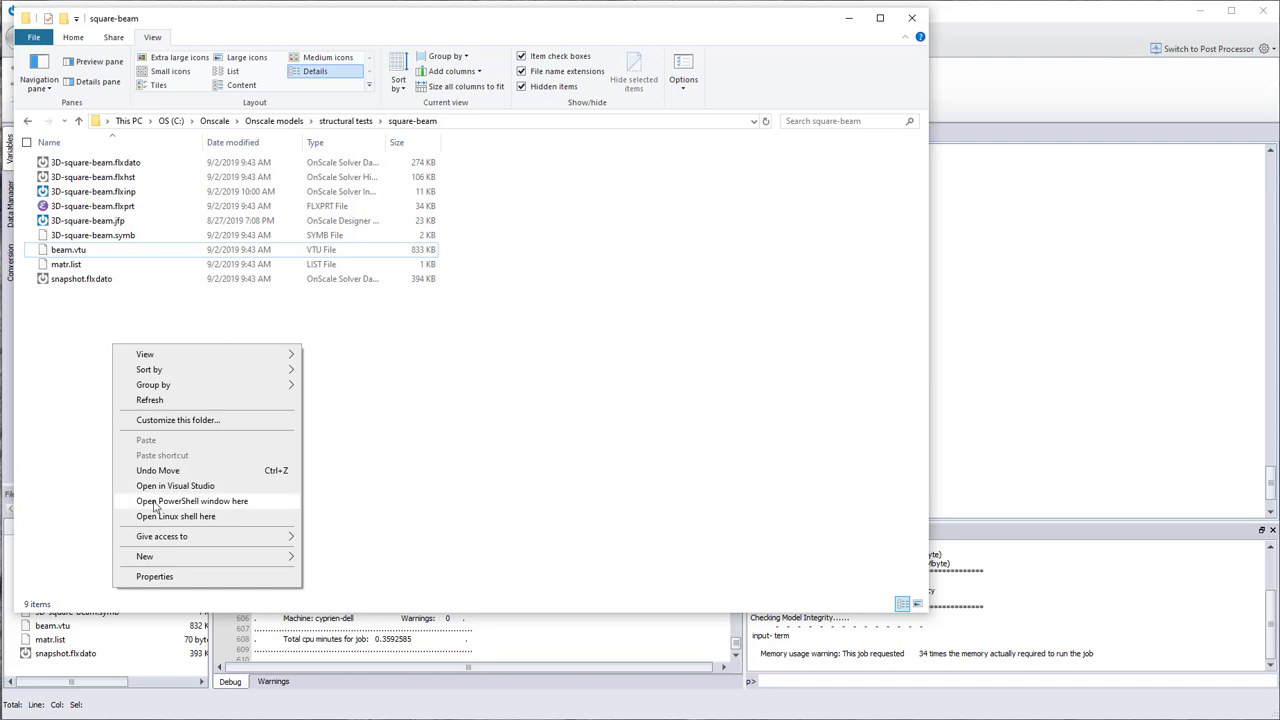
Open PowerShell in the folder and run paraview.exe beam.vtu.
{"action": "left_click", "coordinate": [200, 501]}
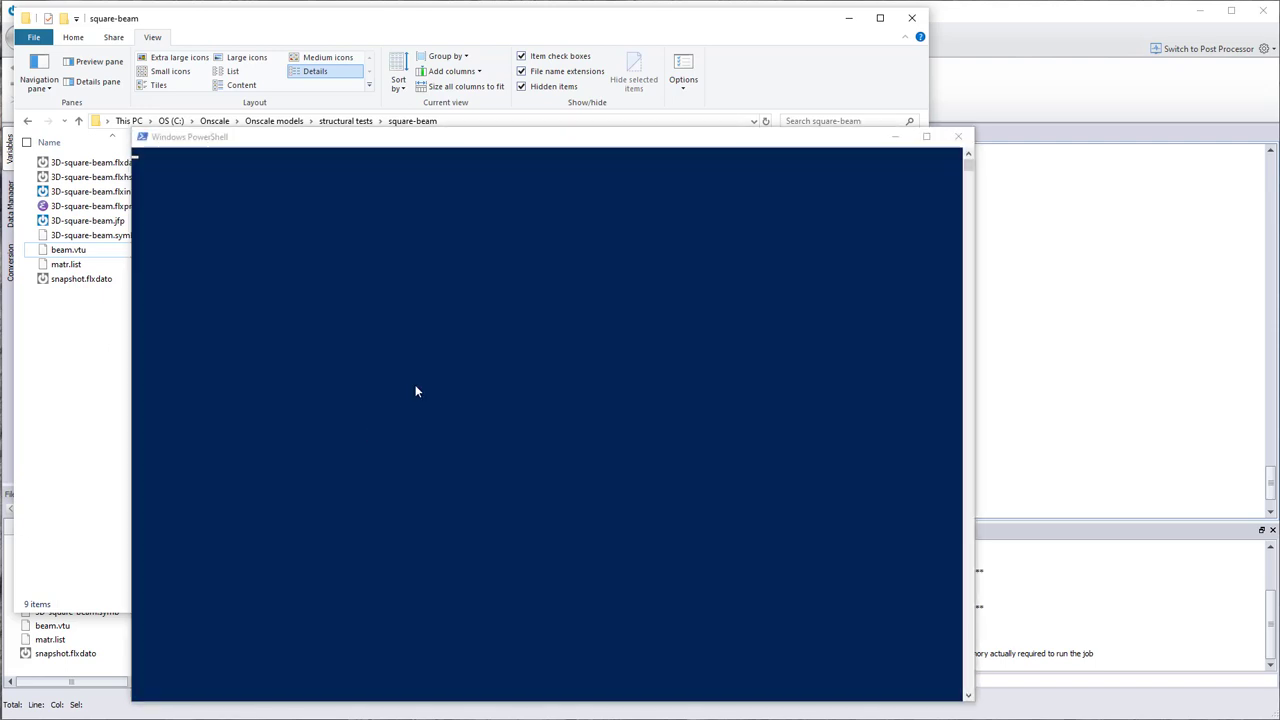
{"action": "left_click_drag", "start_coordinate": [460, 142], "coordinate": [592, 83]}
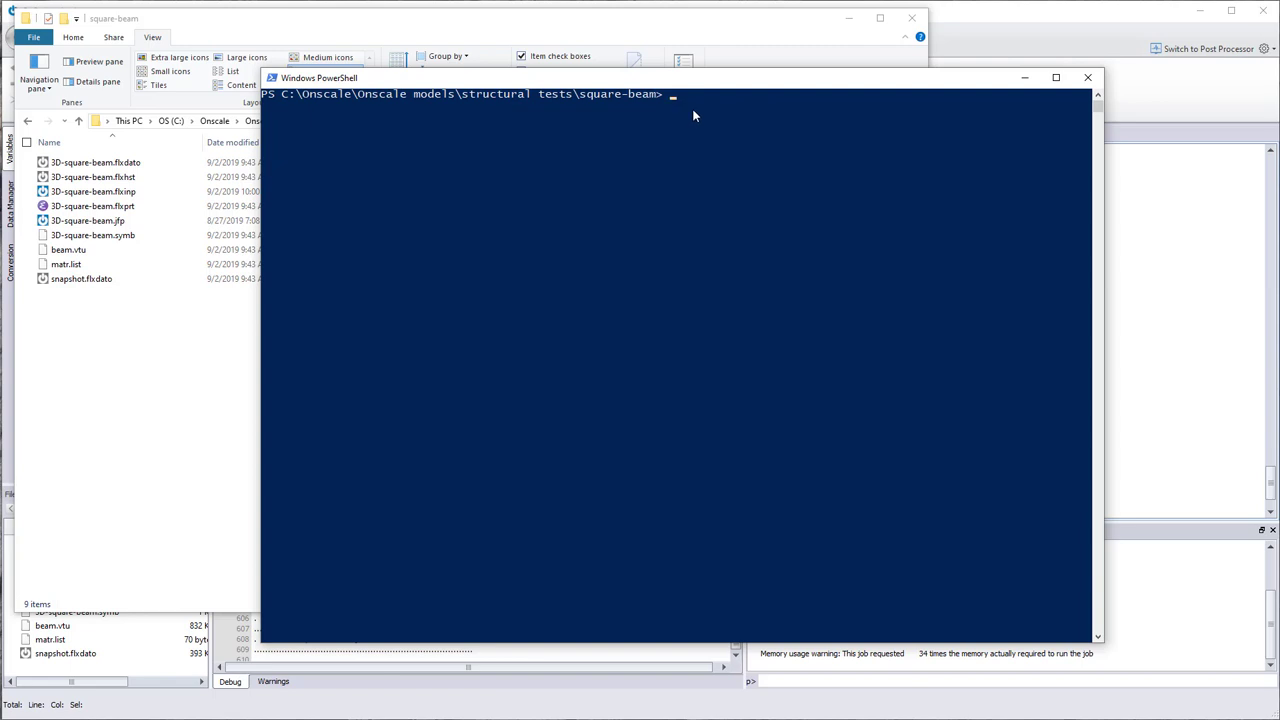
{"action": "type", "text": "para"}
{"action": "key", "text": "Tab"}
{"action": "type", "text": "beam.vtu"}
{"action": "key", "text": "Return"}
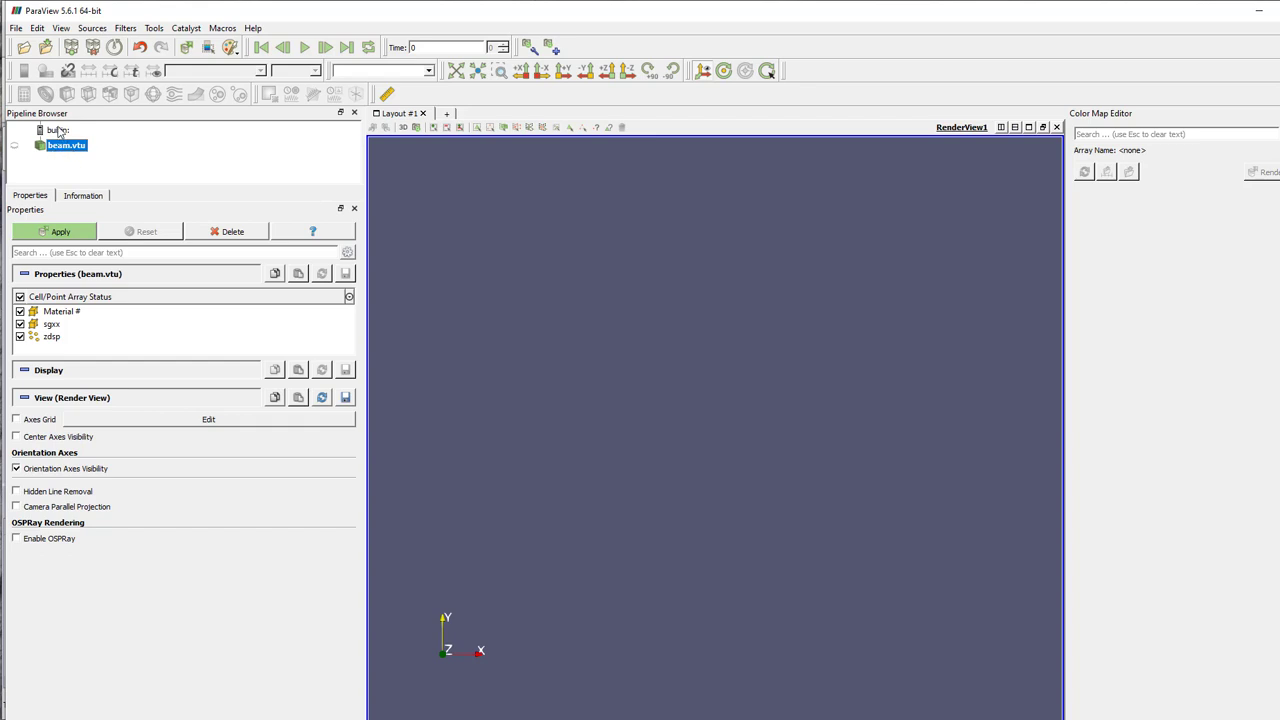
Apply beam.vtu to display the beam, rotate it, and browse the sgxx and zdsp arrays.
{"action": "left_click", "coordinate": [62, 232]}
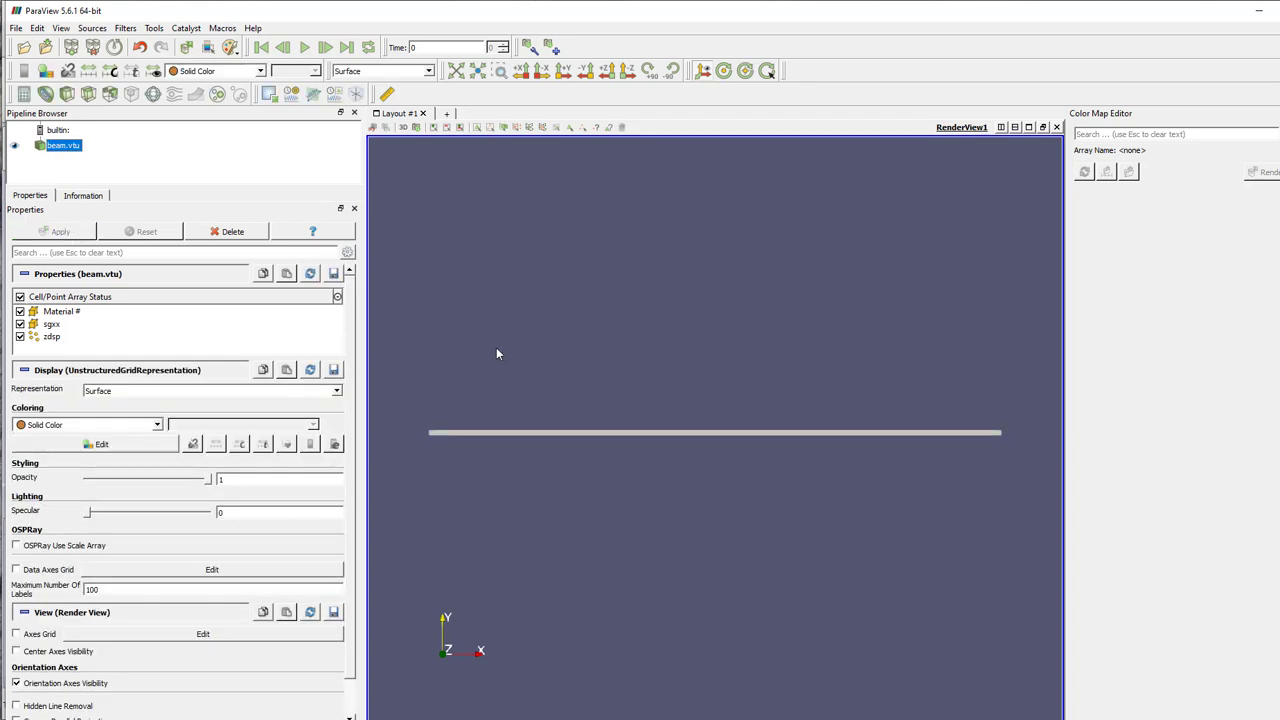
{"action": "left_click_drag", "start_coordinate": [965, 463], "coordinate": [910, 500]}
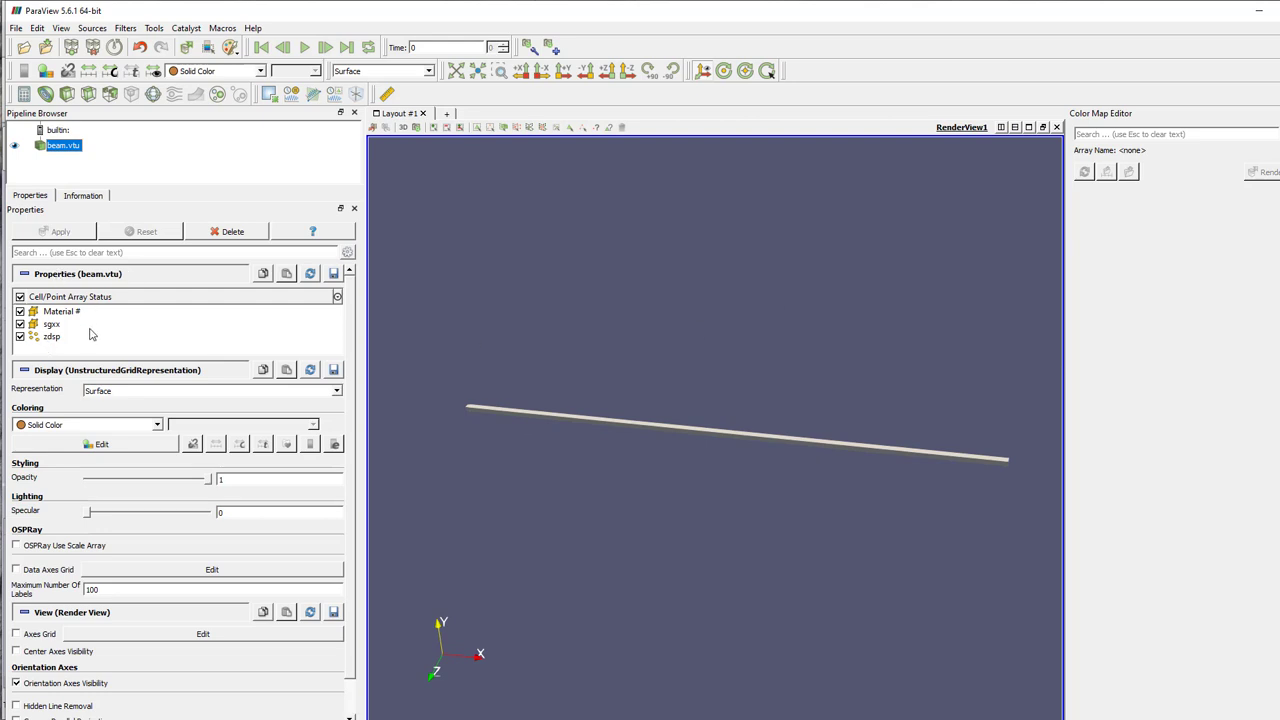
{"action": "left_click", "coordinate": [56, 326]}
{"action": "left_click", "coordinate": [56, 338]}
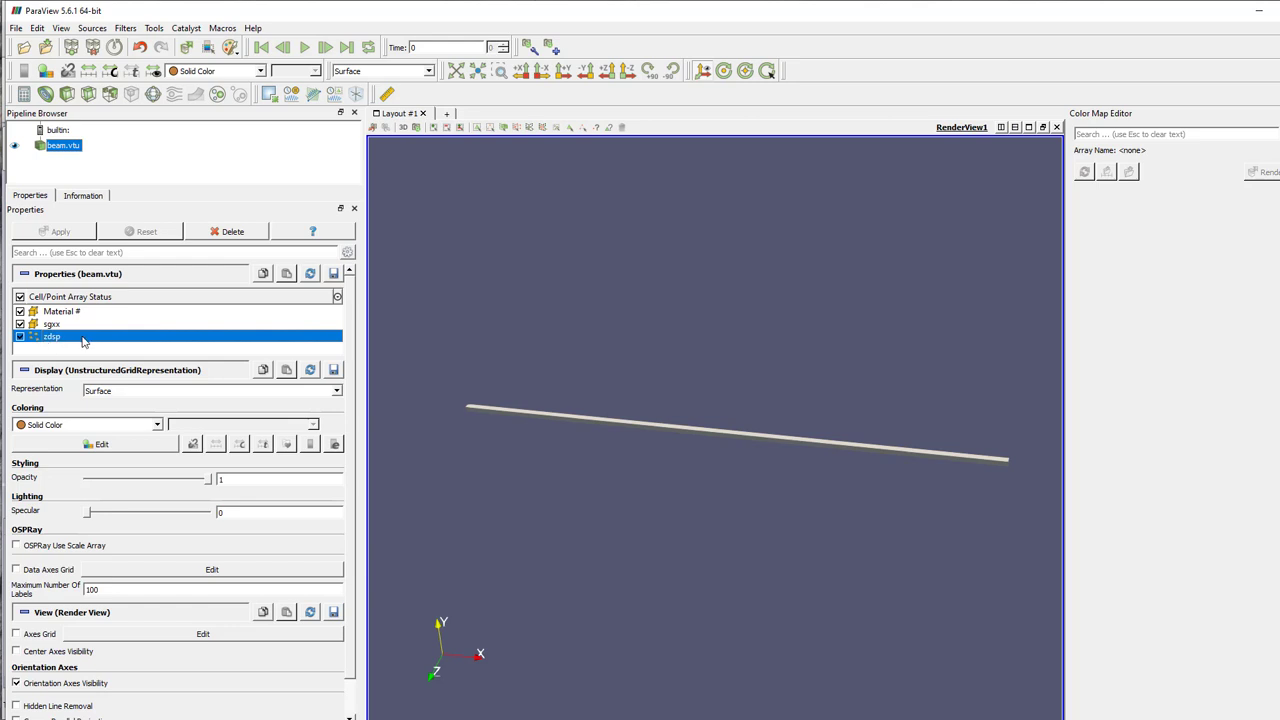
{"action": "left_click", "coordinate": [57, 326]}
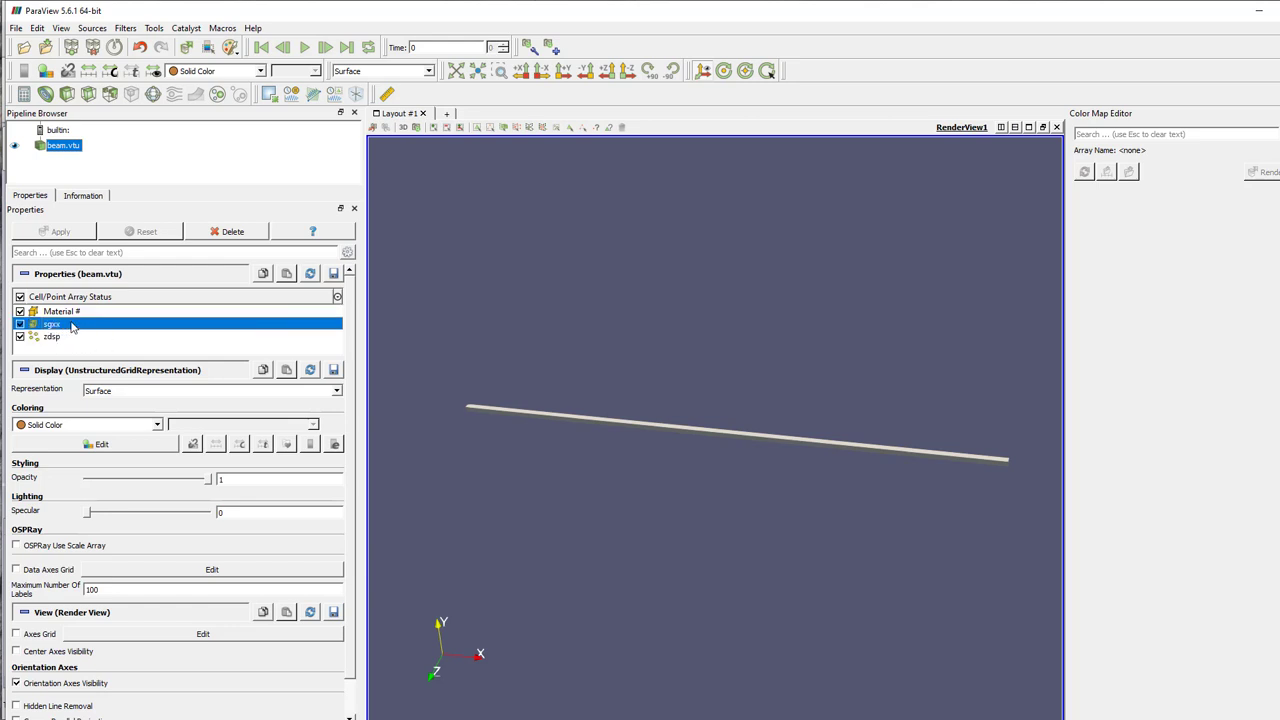
Colour the beam by sgxx from the coloring dropdown and rotate it into 3D.
{"action": "left_click", "coordinate": [241, 73]}
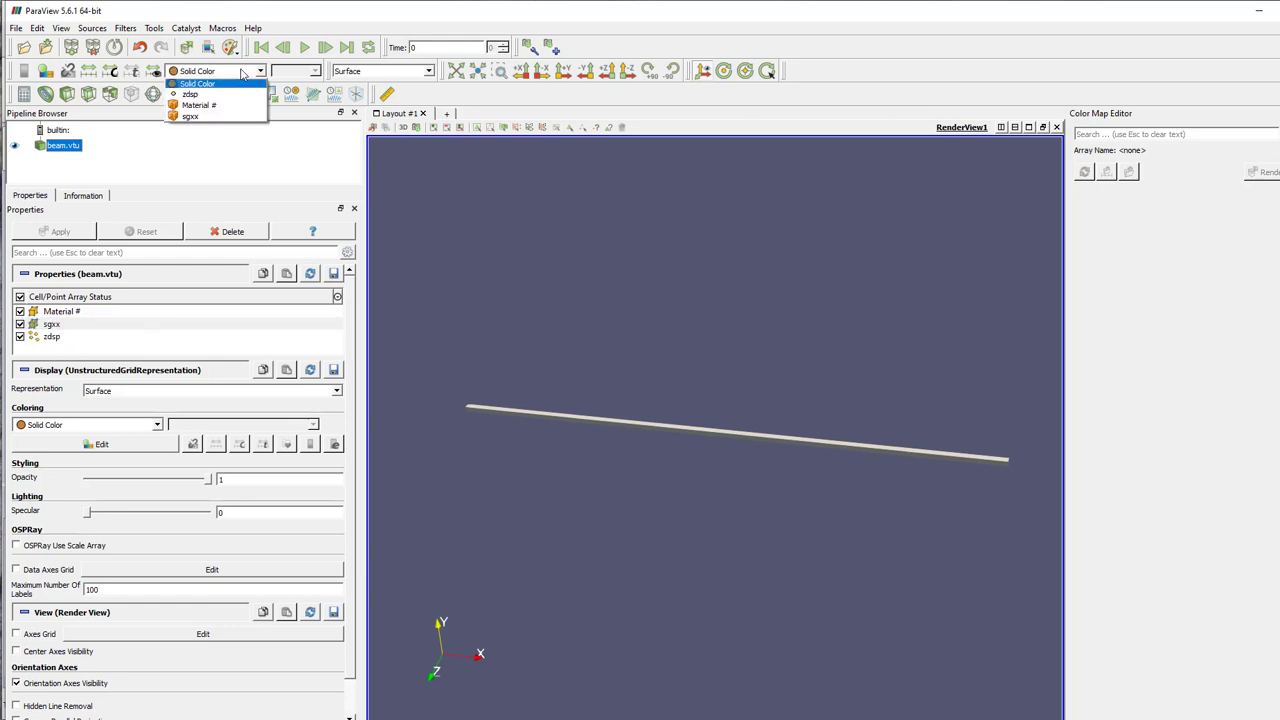
{"action": "left_click", "coordinate": [233, 116]}
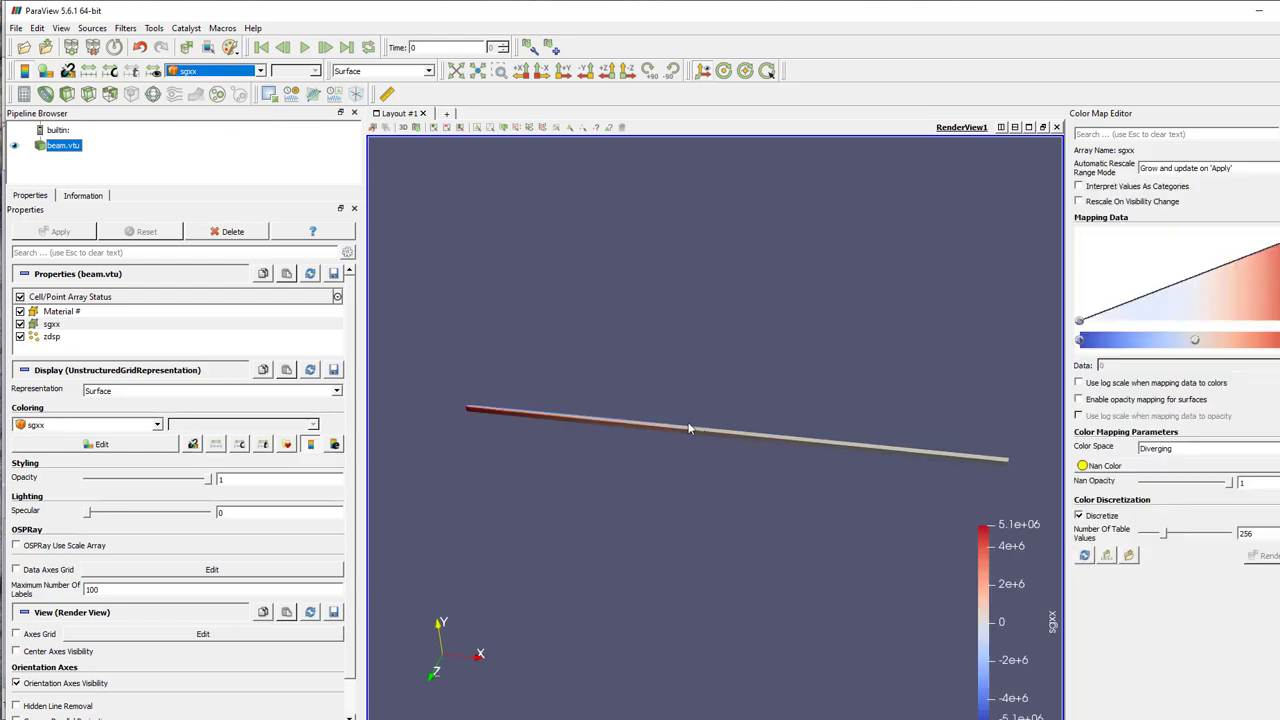
{"action": "scroll", "coordinate": [905, 458], "scroll_direction": "up", "scroll_amount": 3}
{"action": "left_click_drag", "start_coordinate": [540, 429], "coordinate": [670, 403]}
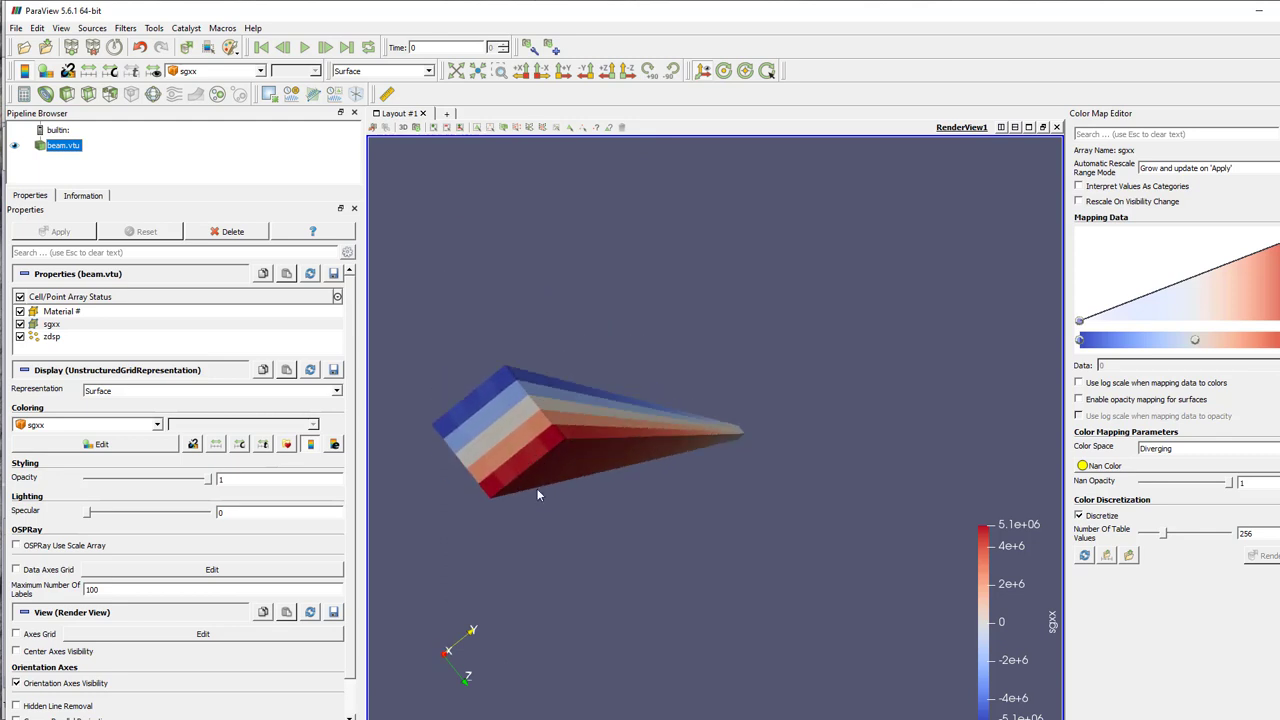
Add the Cell Data to Point Data filter to beam.vtu from the Filters menu.
{"action": "left_click", "coordinate": [126, 28]}
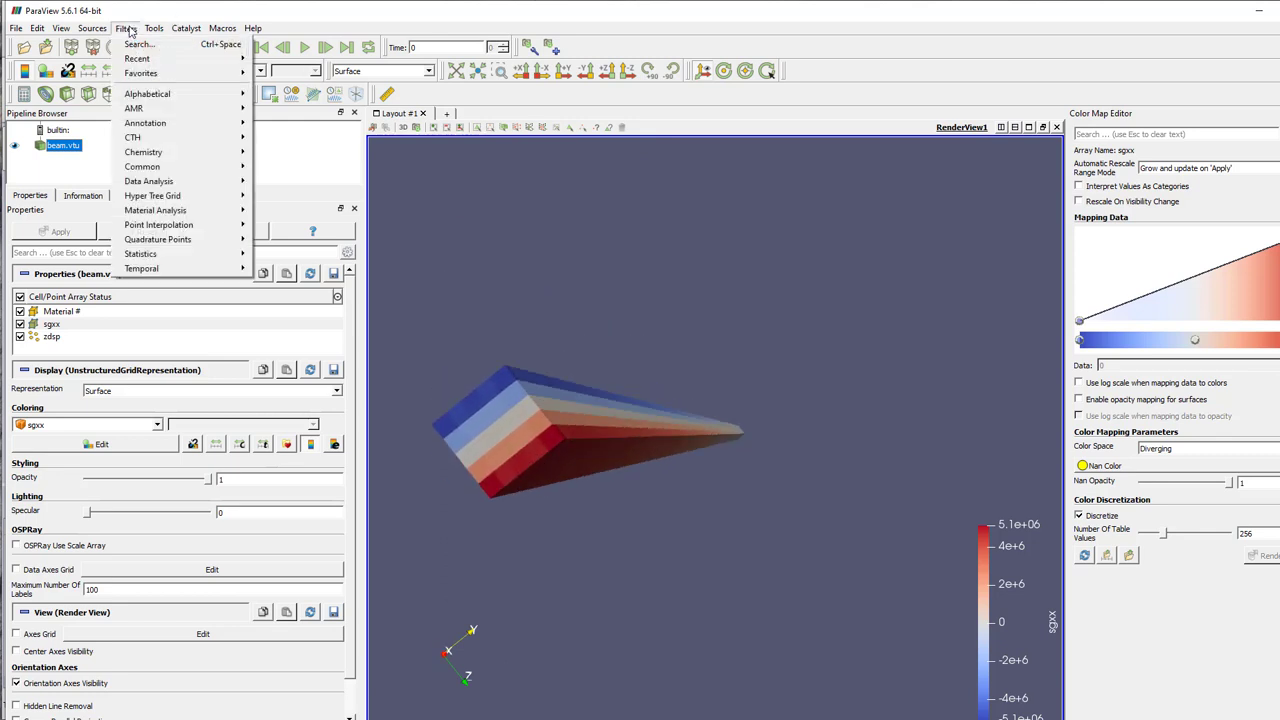
{"action": "mouse_move", "coordinate": [166, 99]}
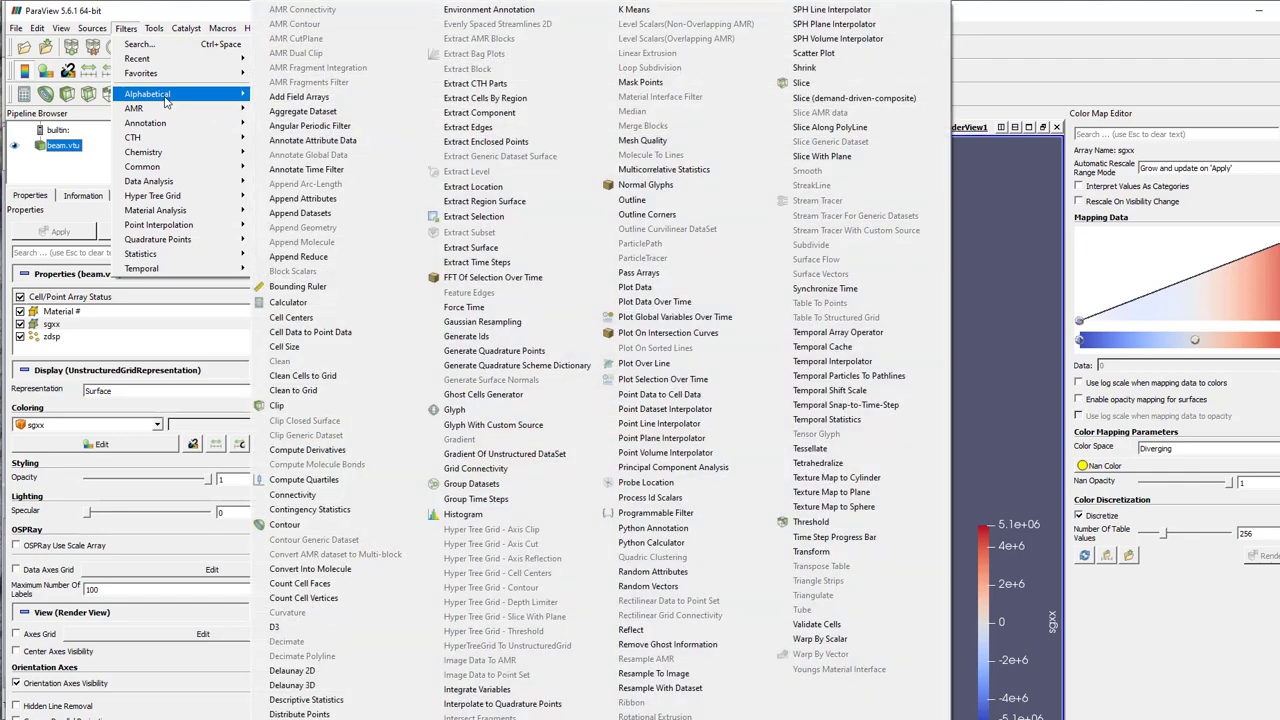
{"action": "left_click", "coordinate": [305, 334]}
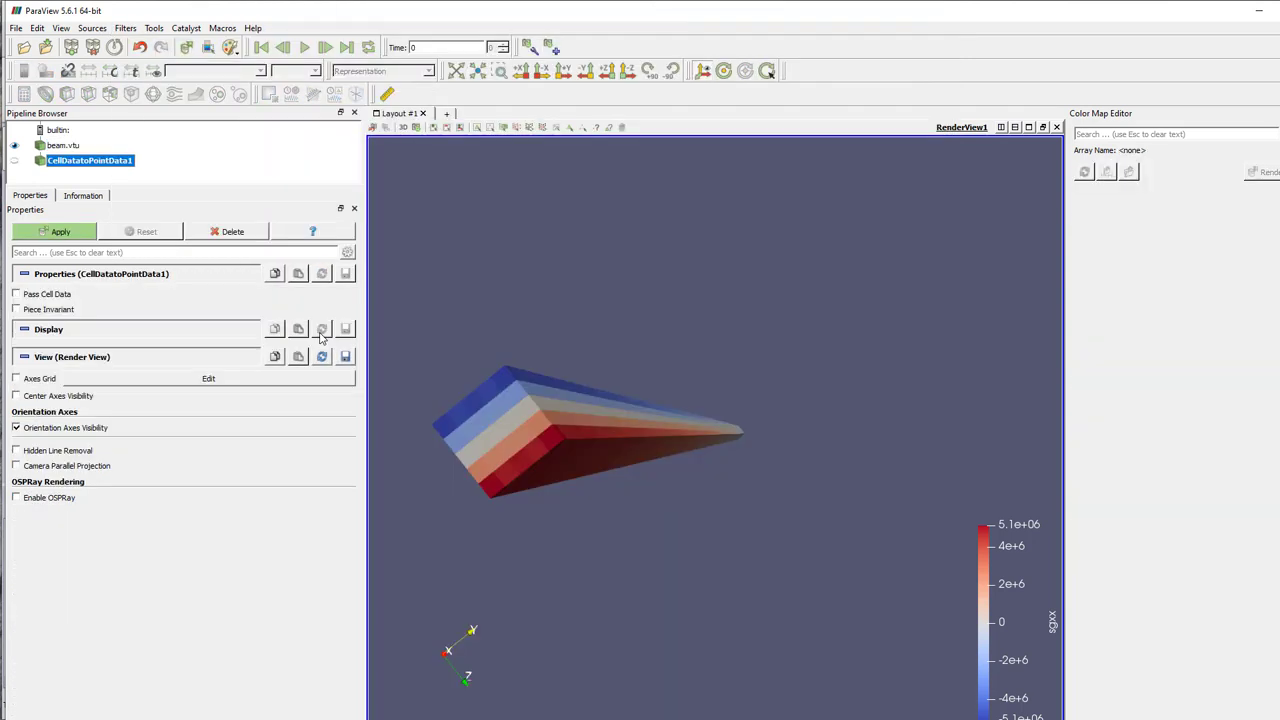
Apply CellDatatoPointData1, colour it by sgxx, and rotate the smoothed beam diagonally.
{"action": "left_click", "coordinate": [71, 236]}
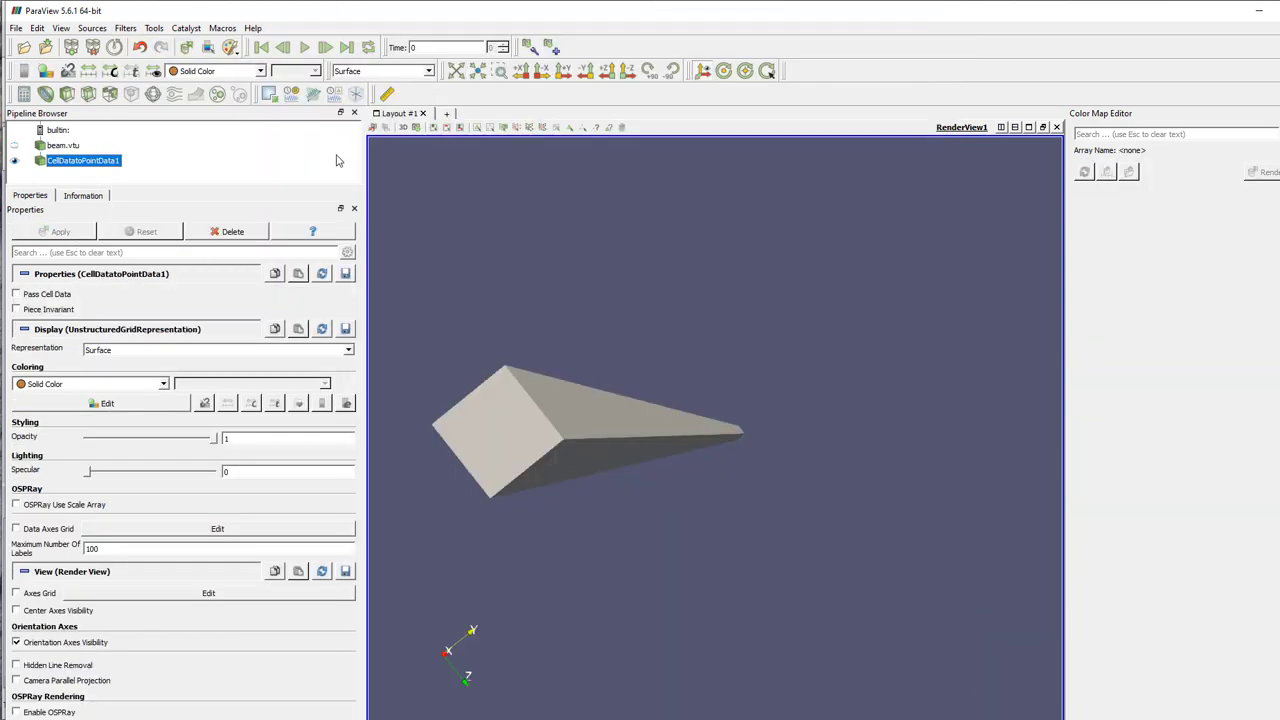
{"action": "left_click", "coordinate": [258, 72]}
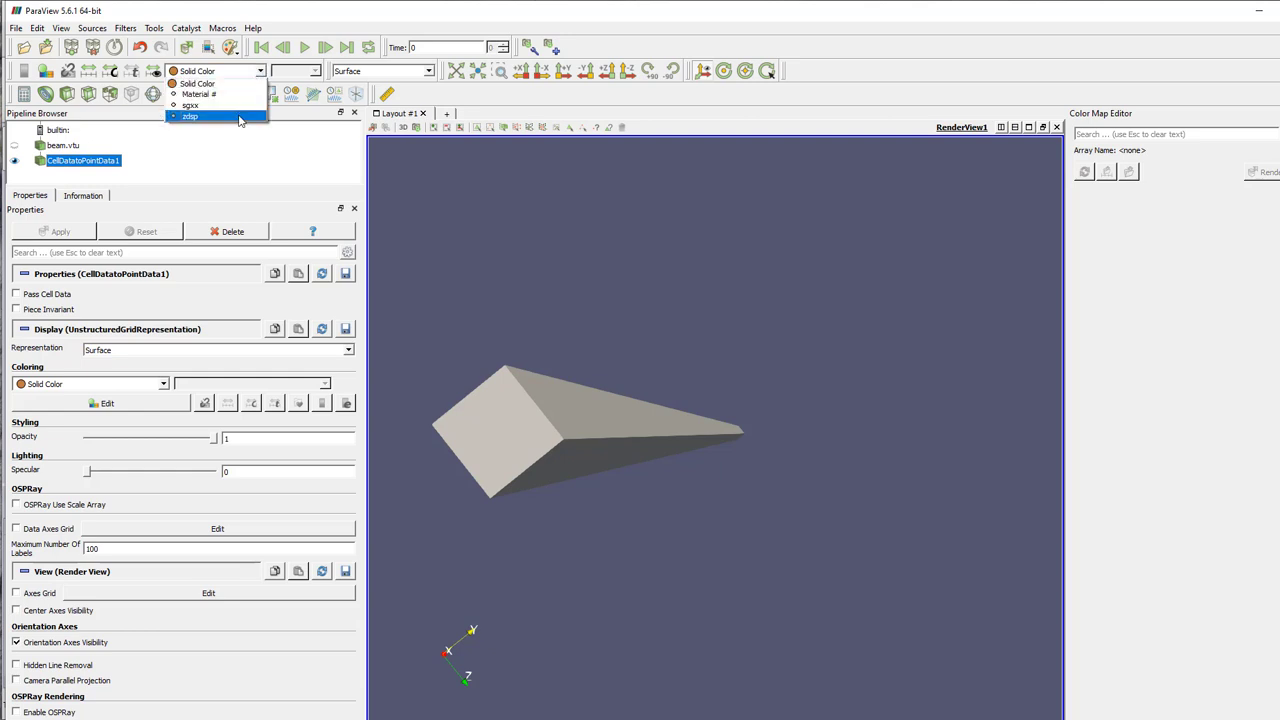
{"action": "left_click", "coordinate": [190, 105]}
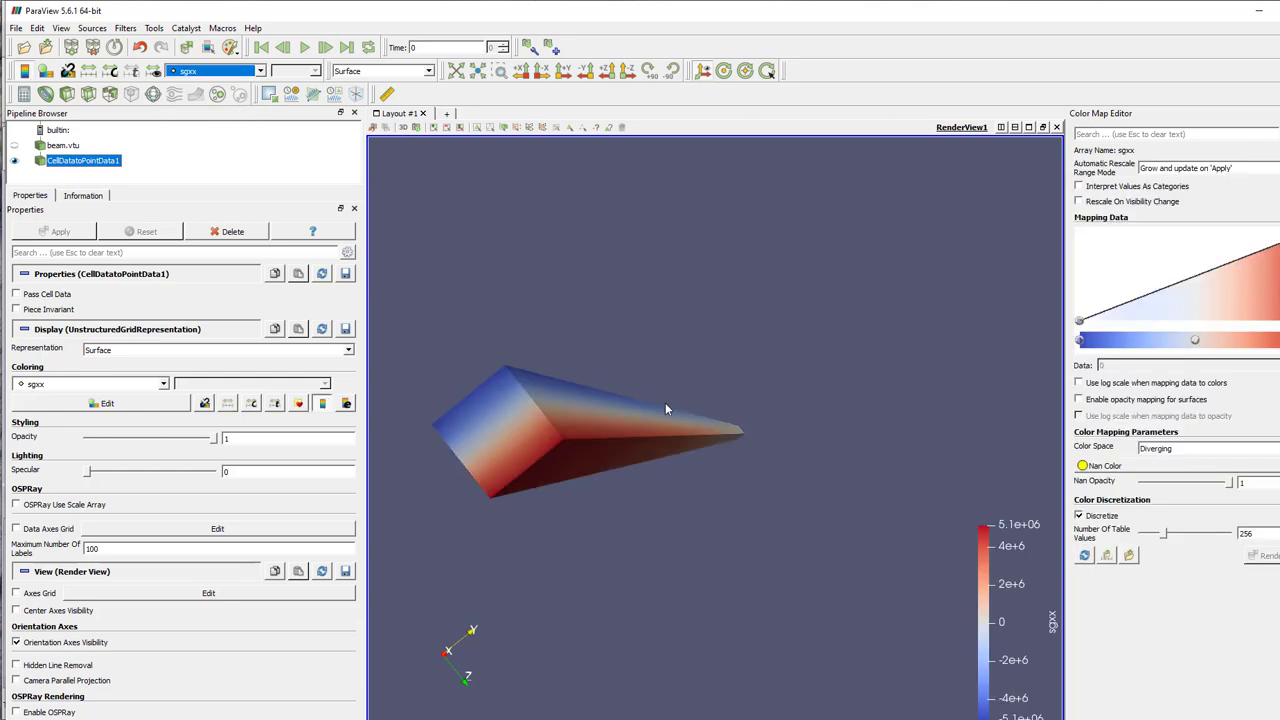
{"action": "scroll", "coordinate": [560, 444], "scroll_direction": "up", "scroll_amount": 5}
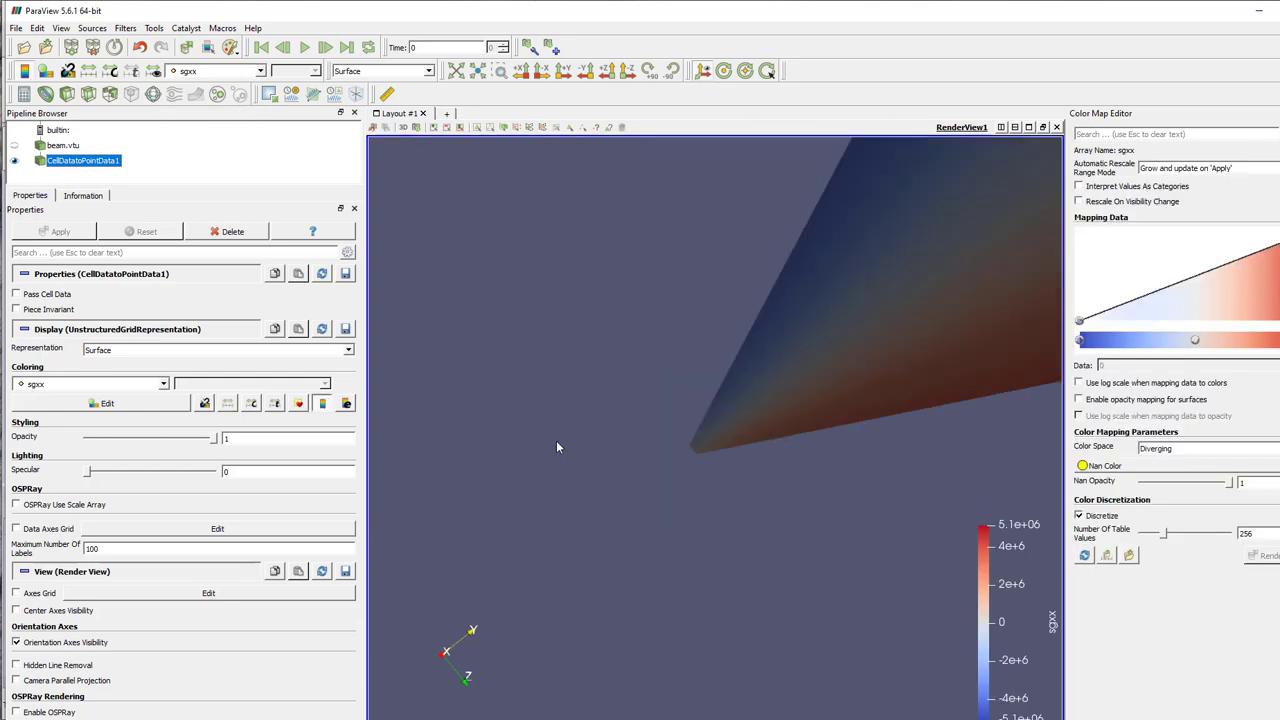
{"action": "scroll", "coordinate": [556, 440], "scroll_direction": "up", "scroll_amount": 2}
{"action": "scroll", "coordinate": [557, 438], "scroll_direction": "down", "scroll_amount": 8}
{"action": "left_click_drag", "start_coordinate": [725, 405], "coordinate": [494, 516]}
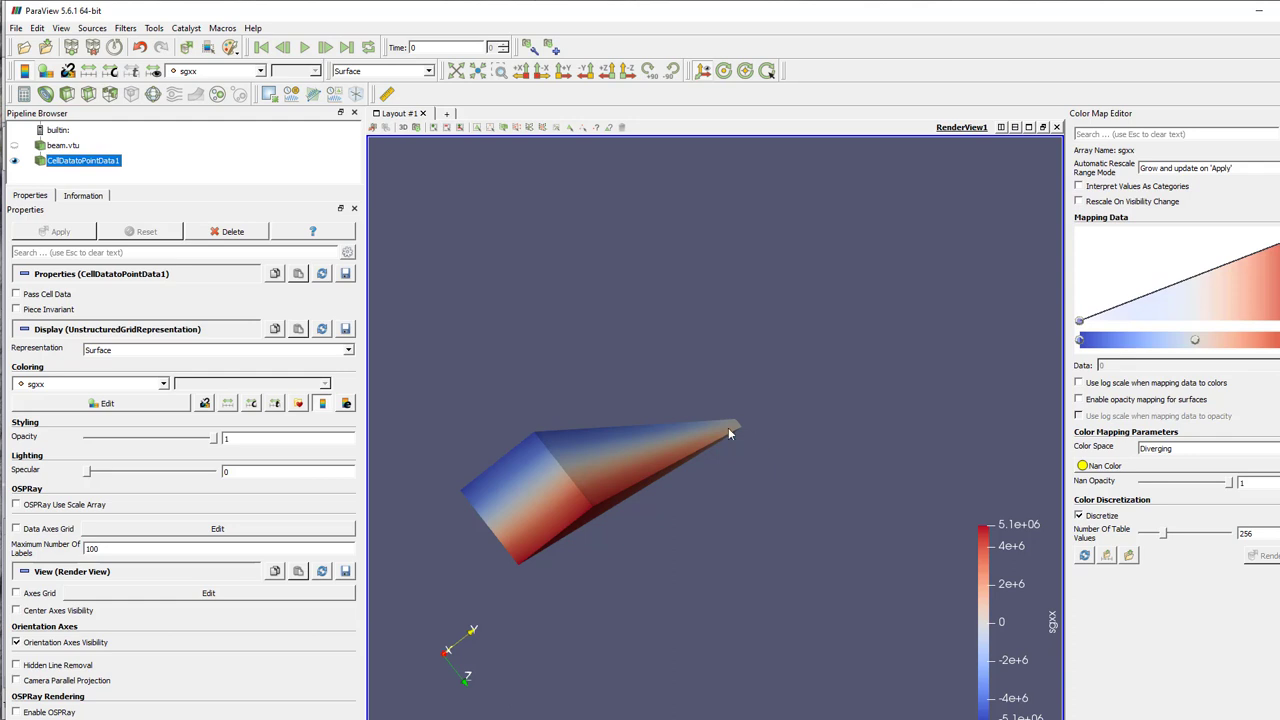
{"action": "left_click_drag", "start_coordinate": [728, 427], "coordinate": [737, 431]}
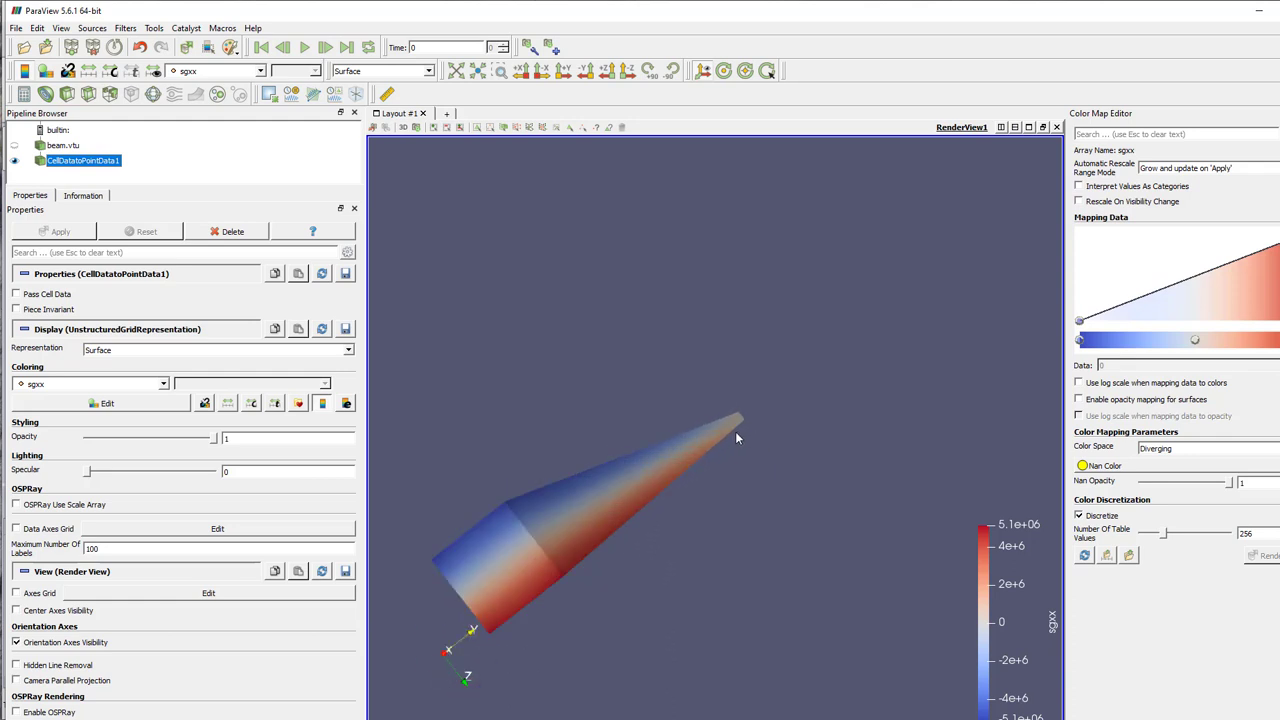